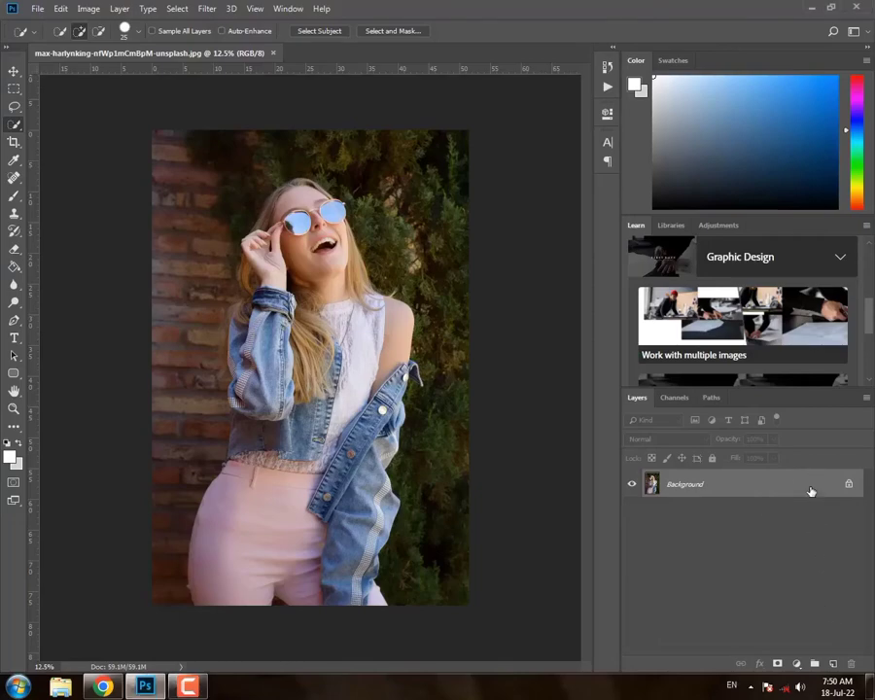
# Step: Duplicate the Background layer as a working copy and fit the photo to the screen
pyautogui.moveTo(812, 490)
pyautogui.mouseDown()
pyautogui.moveTo(811, 634)
pyautogui.moveTo(833, 663)
pyautogui.mouseUp()
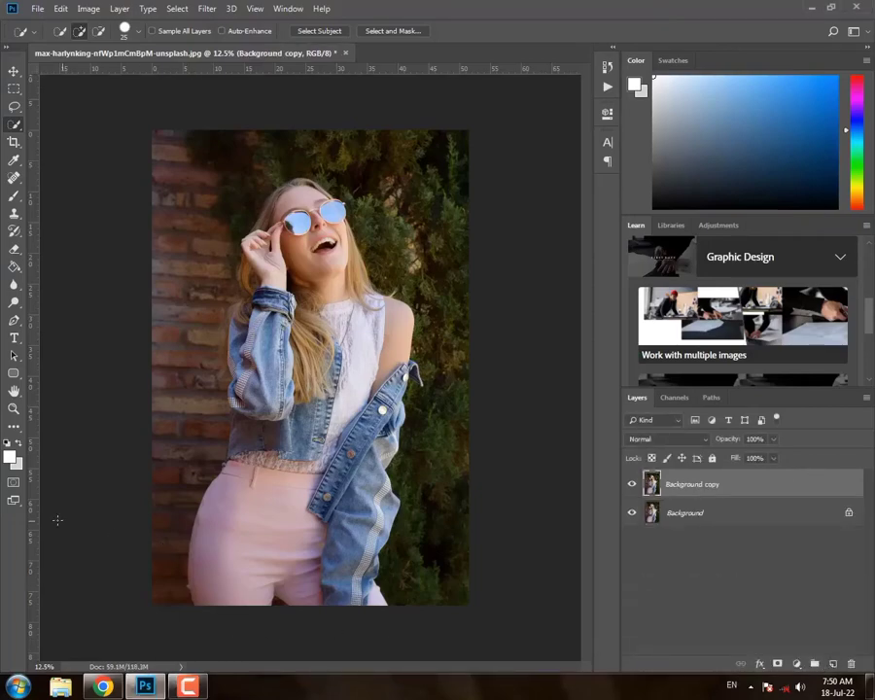
pyautogui.click(14, 410)
pyautogui.click(382, 32)
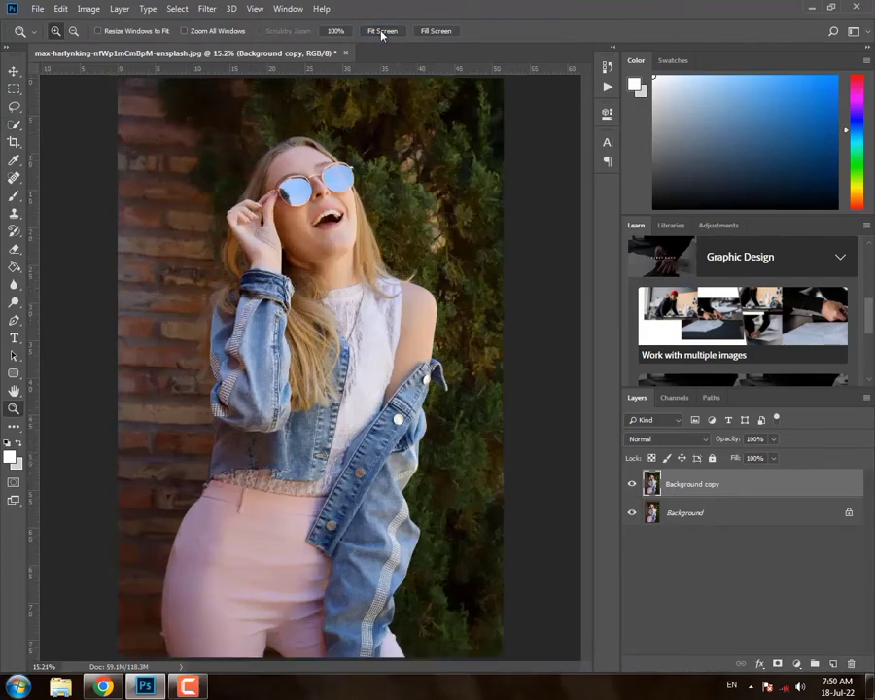
pyautogui.click(14, 124)
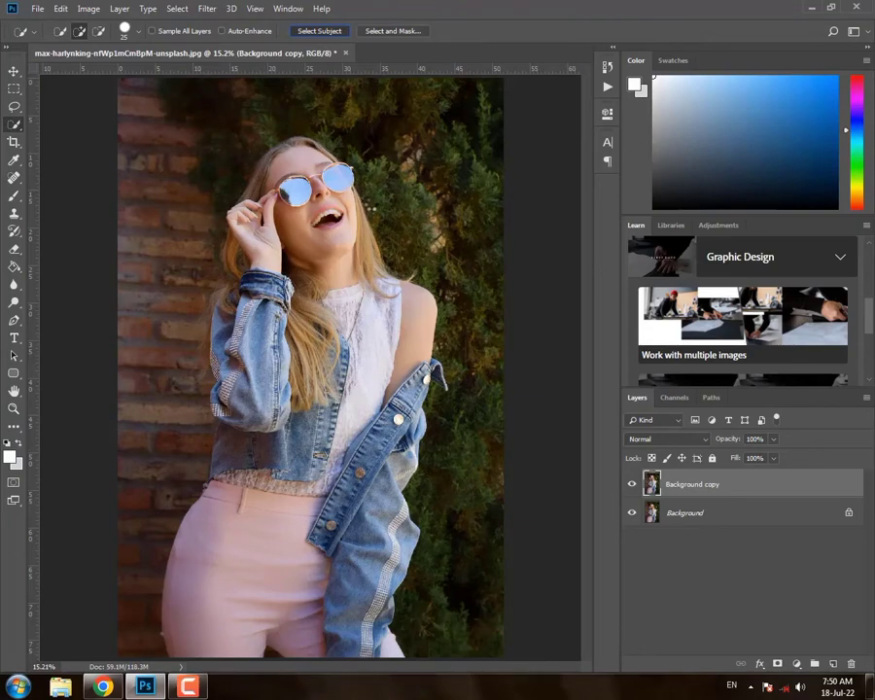
# Step: Run Select Subject to automatically outline the woman
pyautogui.click(319, 31)
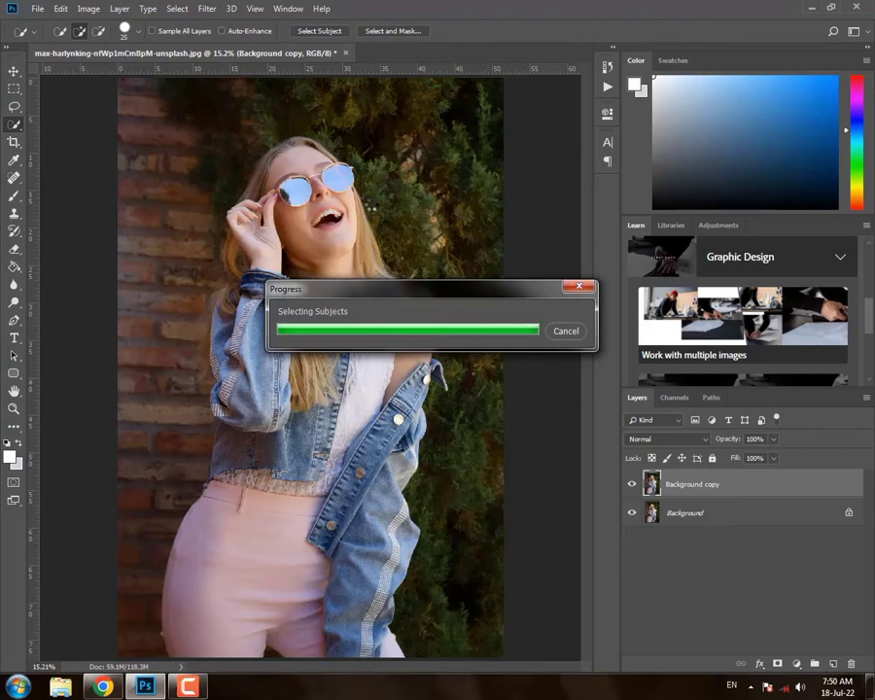
# Step: Zoom in and add the hair on the left side with a slightly larger brush
pyautogui.scroll(3, 285, 251)
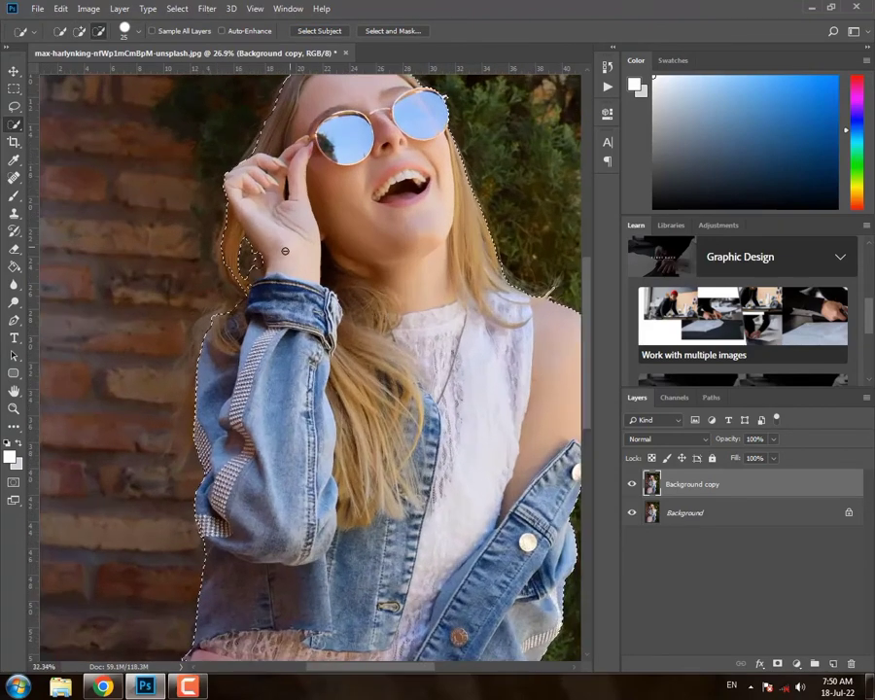
pyautogui.scroll(3, 285, 251)
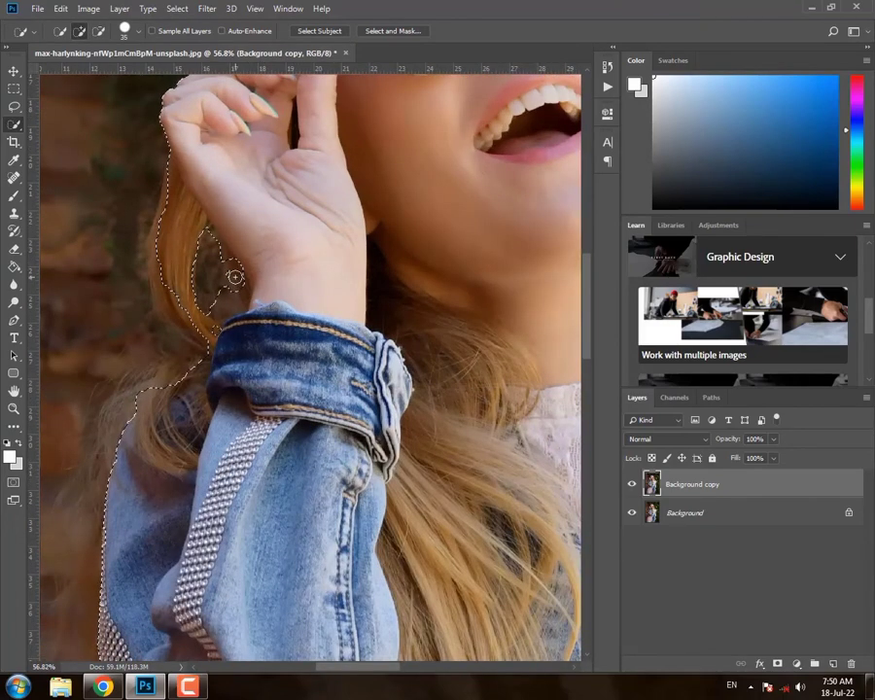
pyautogui.press(']')
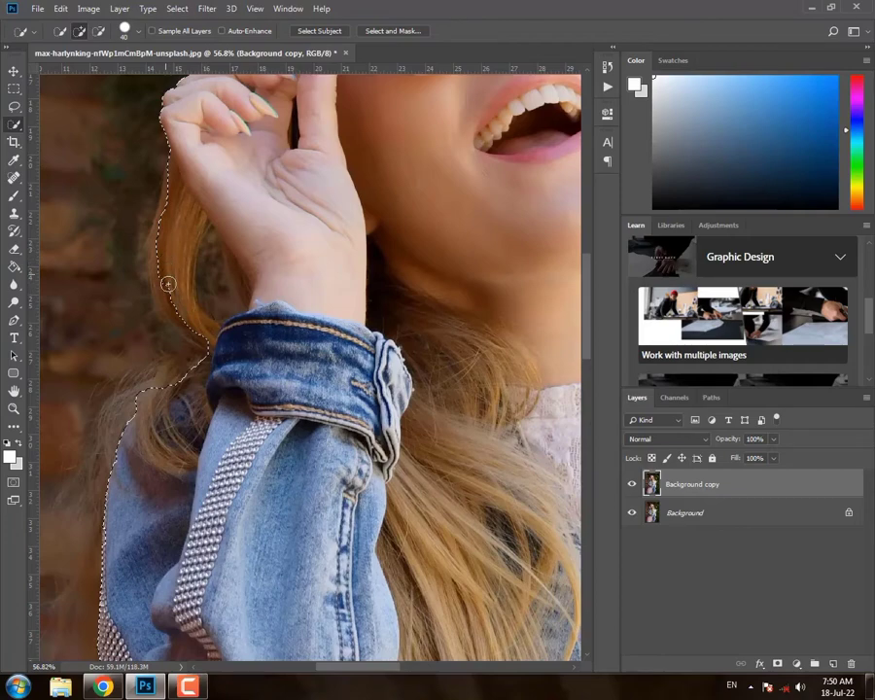
pyautogui.moveTo(198, 344); pyautogui.dragTo(184, 371)
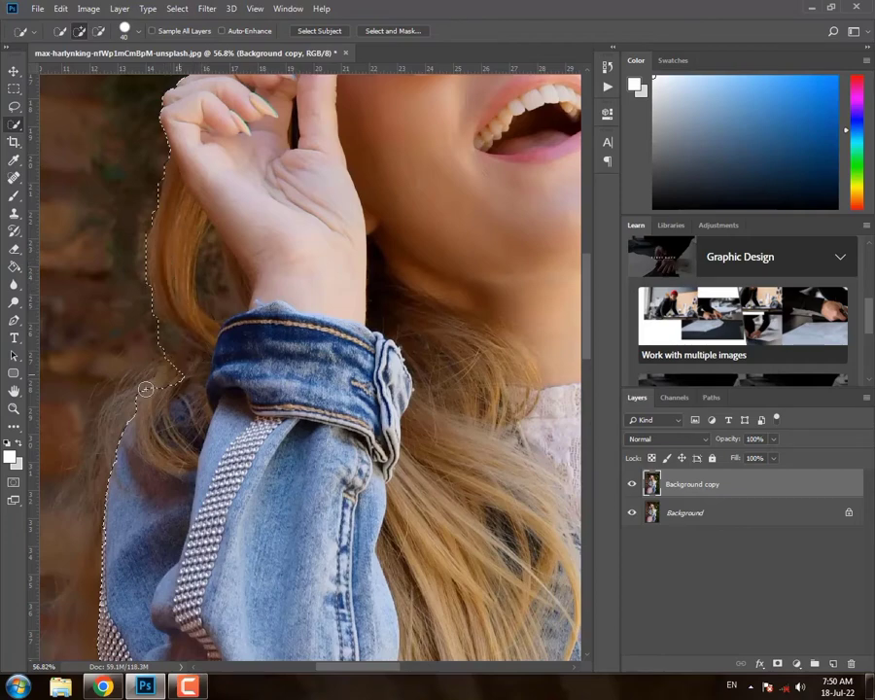
# Step: Zoom closer and refine the selection edge along the left hair with a smaller brush
pyautogui.scroll(2, 224, 263)
pyautogui.scroll(2, 253, 233)
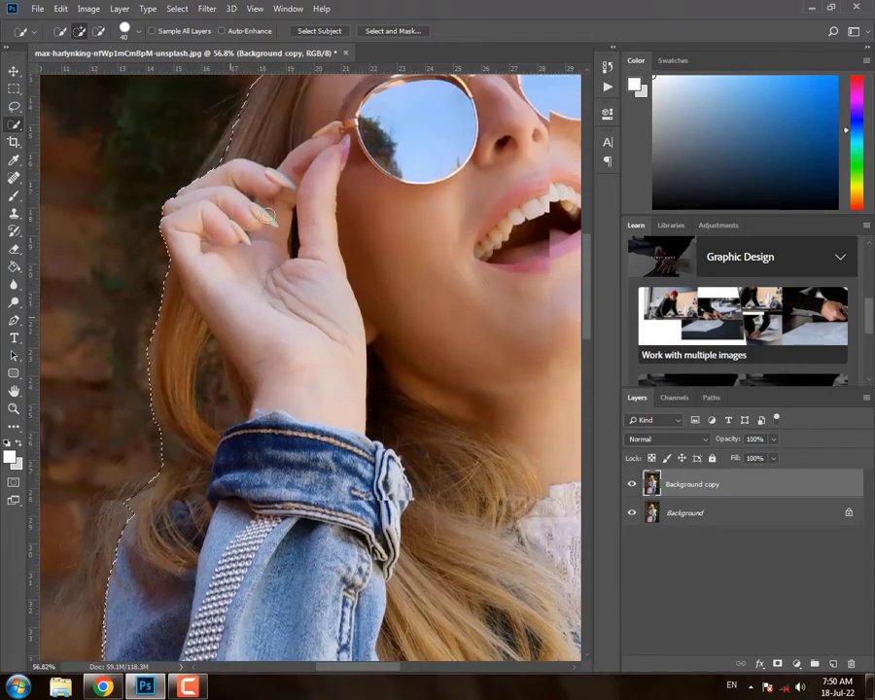
pyautogui.scroll(2, 283, 208)
pyautogui.scroll(2, 283, 208)
pyautogui.scroll(2, 292, 197)
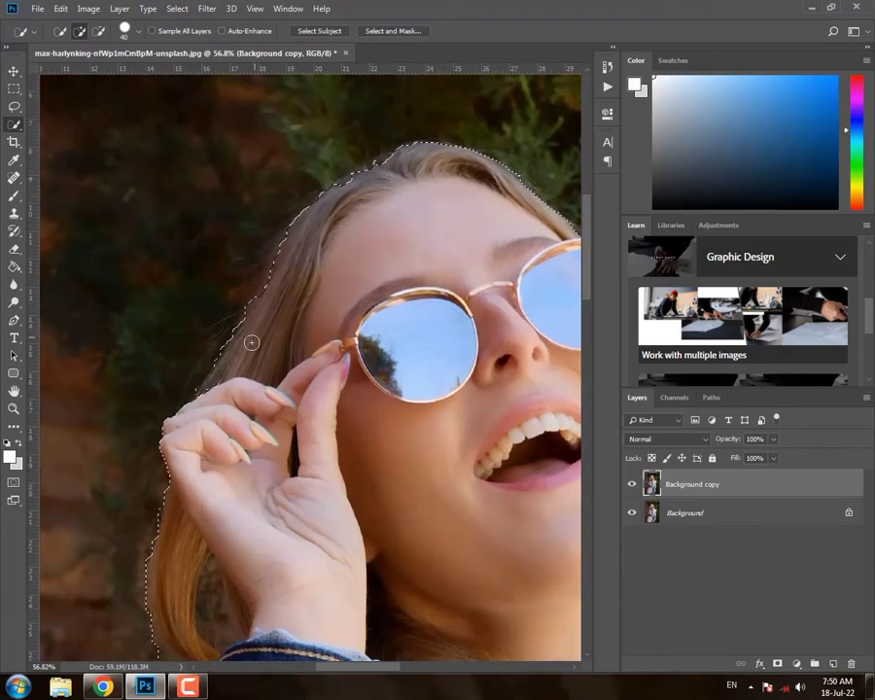
pyautogui.press('[')
pyautogui.click(216, 373)
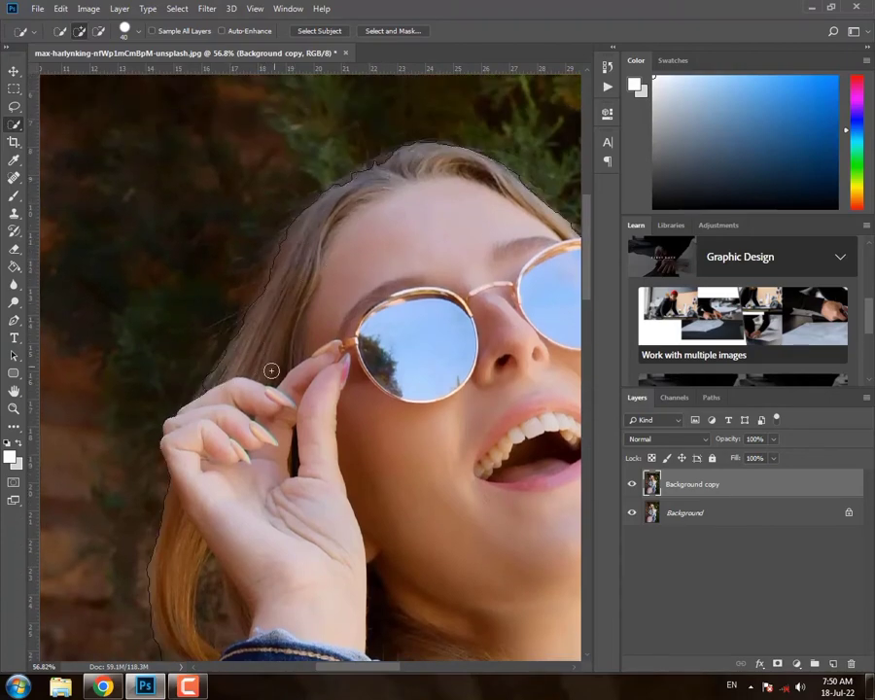
# Step: Shrink the brush further and pan across the image to check the remaining edges
pyautogui.press('[')
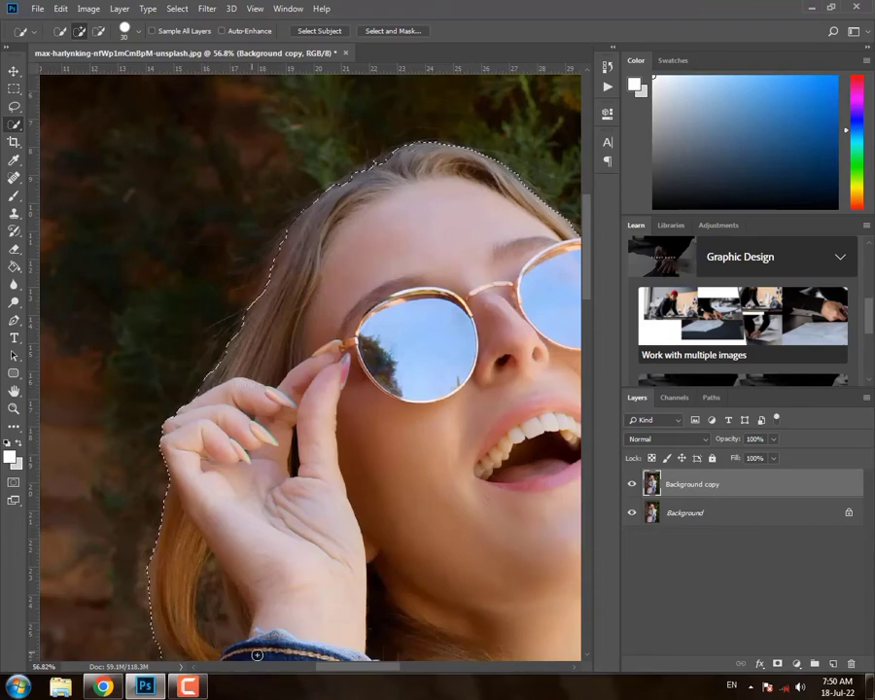
pyautogui.moveTo(327, 669); pyautogui.dragTo(375, 668)
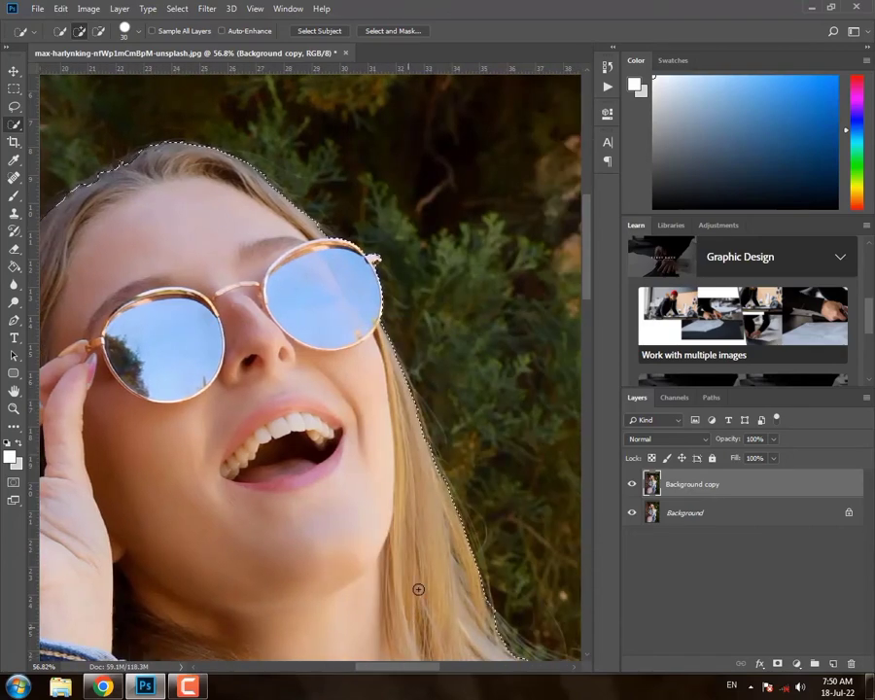
pyautogui.scroll(-1, 458, 535)
pyautogui.scroll(-1, 475, 597)
pyautogui.scroll(-1, 448, 653)
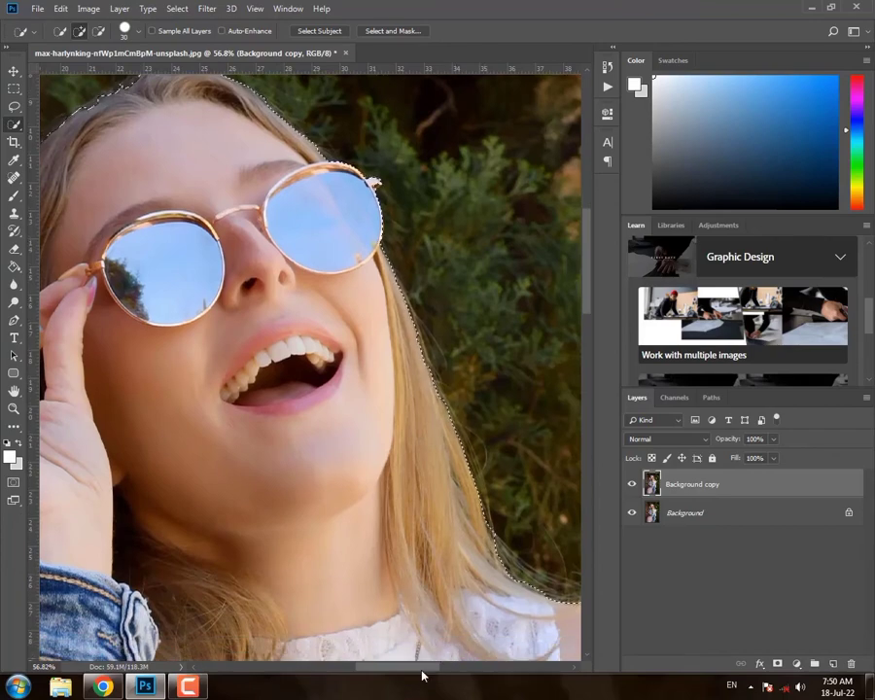
pyautogui.moveTo(420, 669); pyautogui.dragTo(465, 673)
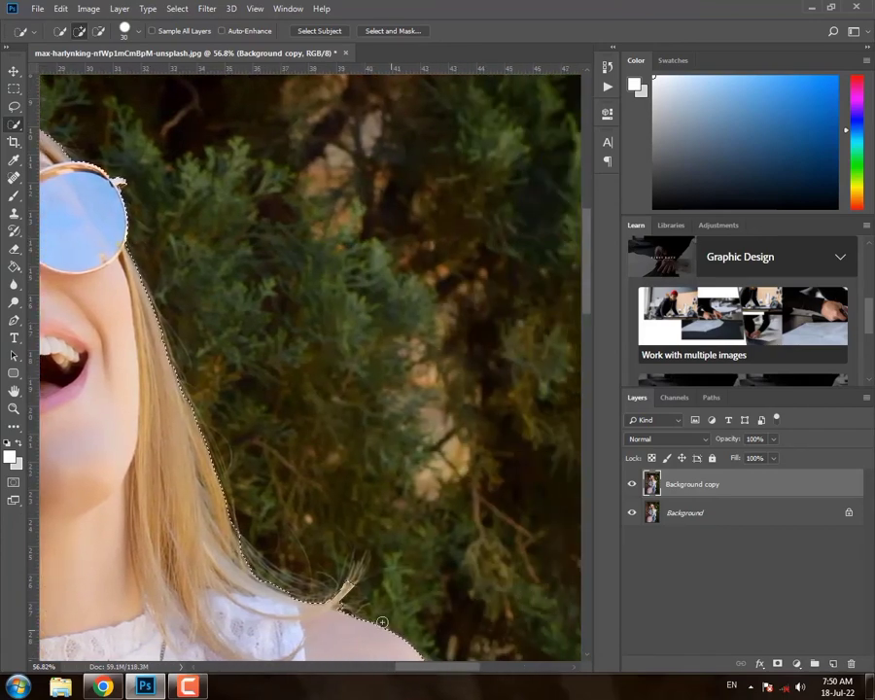
pyautogui.scroll(-2, 486, 574)
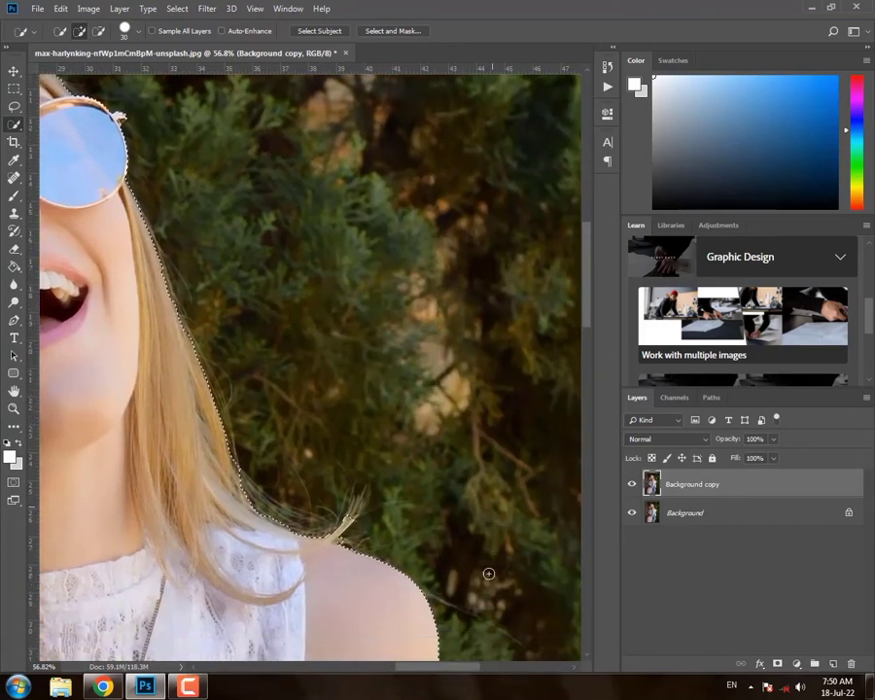
pyautogui.scroll(-5, 474, 600)
pyautogui.scroll(1, 467, 584)
pyautogui.scroll(2, 463, 574)
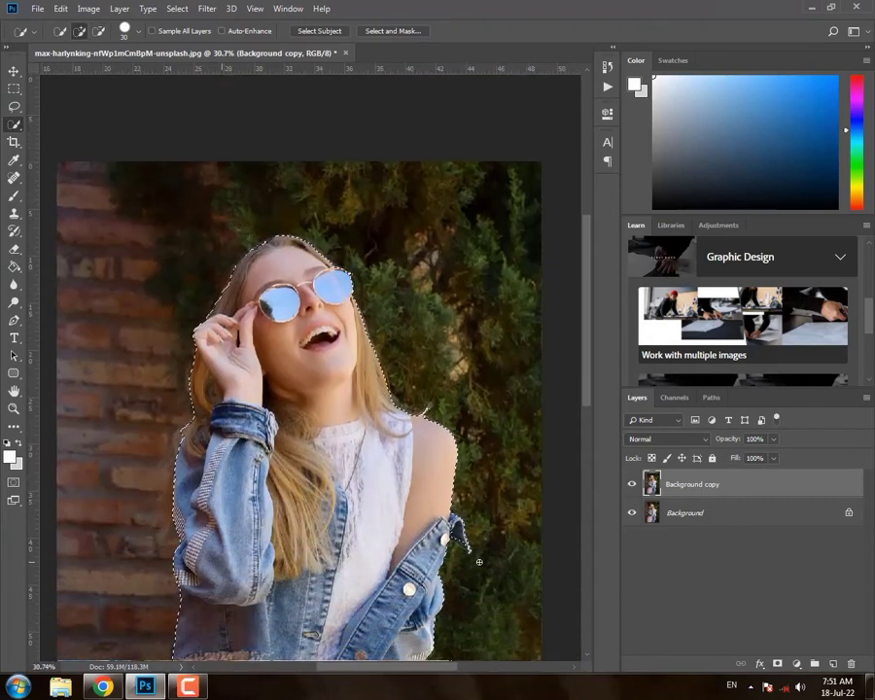
pyautogui.scroll(2, 459, 562)
pyautogui.scroll(2, 459, 562)
pyautogui.scroll(2, 434, 496)
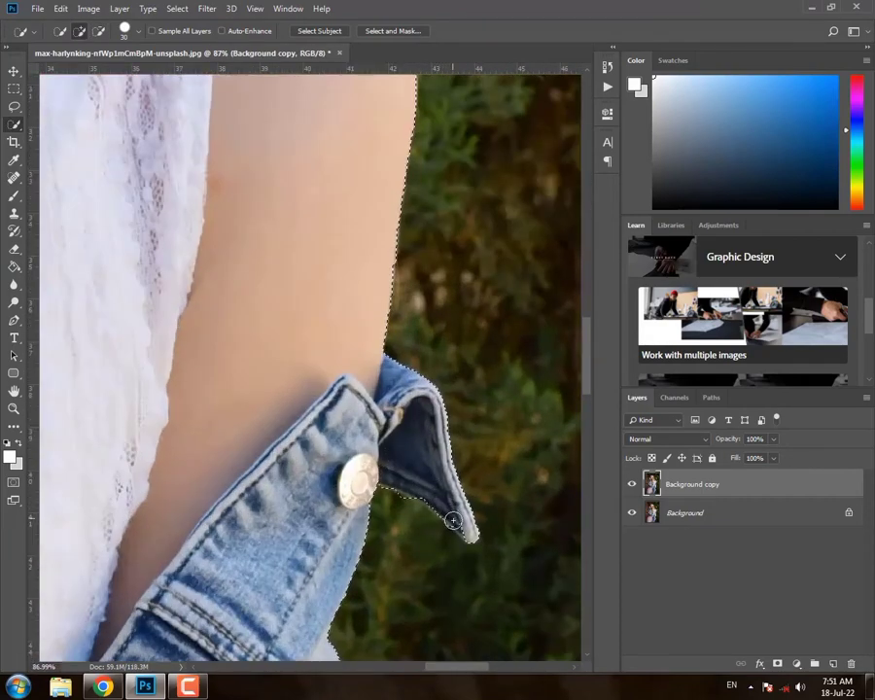
pyautogui.scroll(-1, 402, 521)
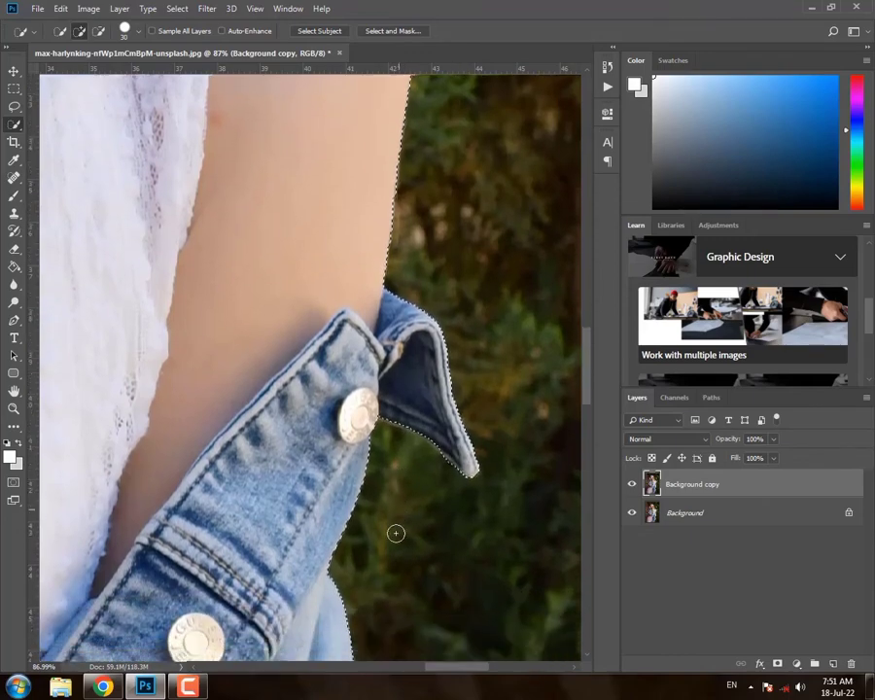
pyautogui.scroll(-3, 395, 529)
pyautogui.scroll(-1, 369, 600)
pyautogui.scroll(-2, 369, 600)
pyautogui.scroll(-2, 369, 600)
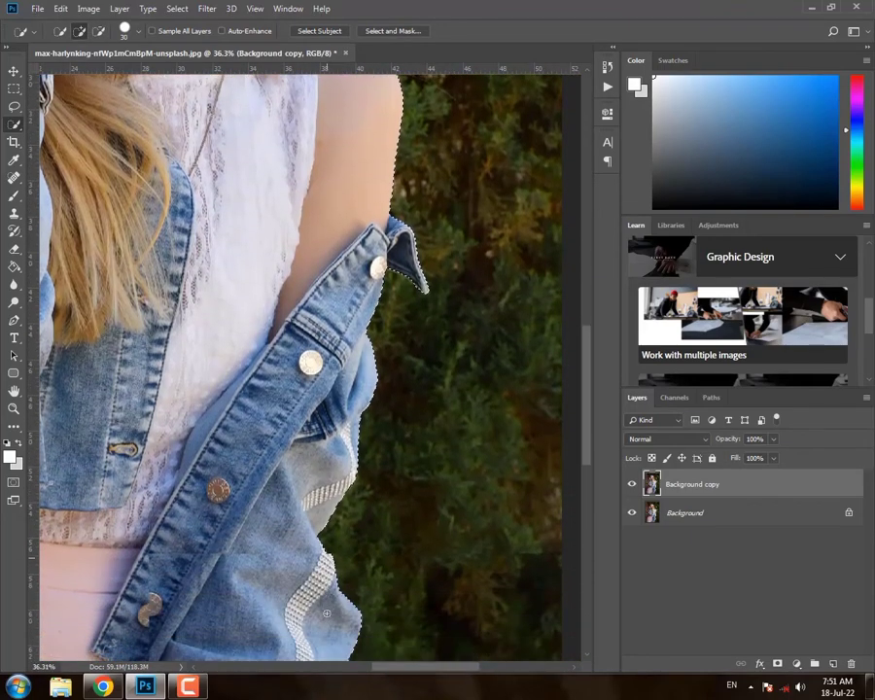
pyautogui.scroll(-2, 369, 600)
pyautogui.scroll(-2, 369, 600)
pyautogui.scroll(-2, 370, 600)
pyautogui.scroll(-2, 311, 608)
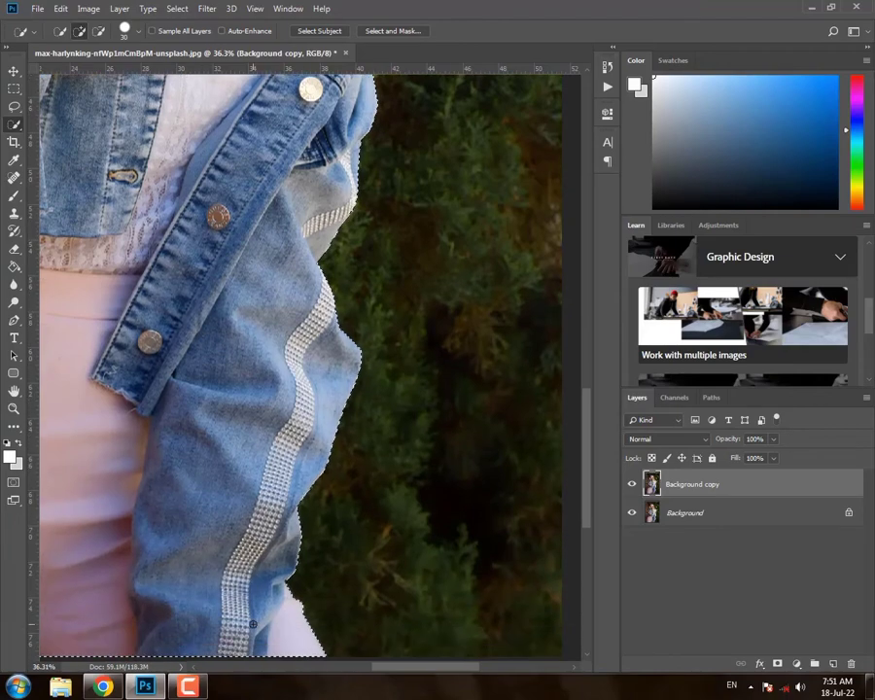
pyautogui.scroll(-2, 252, 619)
pyautogui.hscroll(-1, 377, 615)
pyautogui.hscroll(-8, 360, 617)
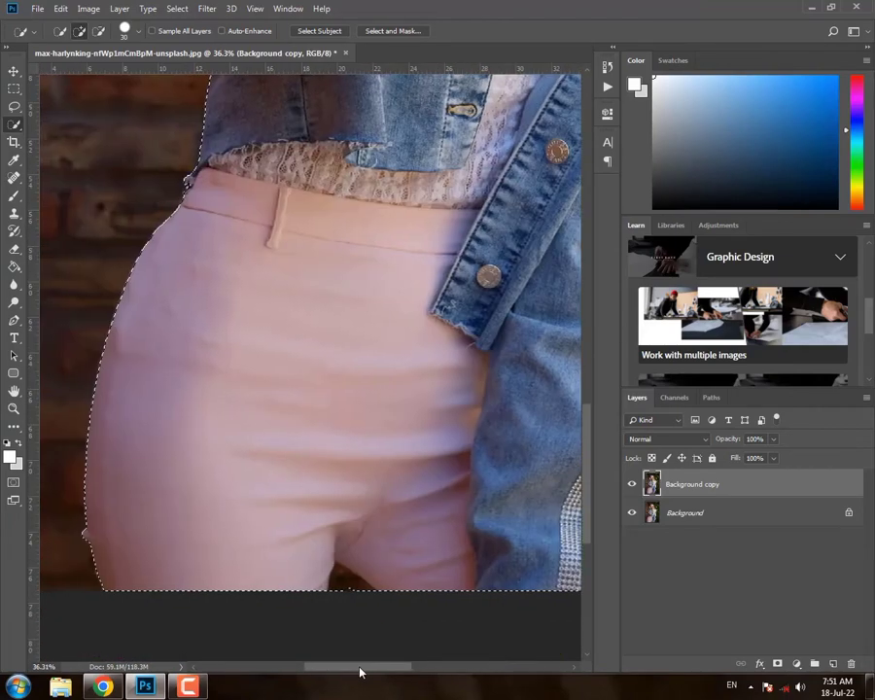
pyautogui.scroll(3, 344, 597)
# Step: Subtract the dark gap between the legs from the selection
pyautogui.scroll(3, 340, 595)
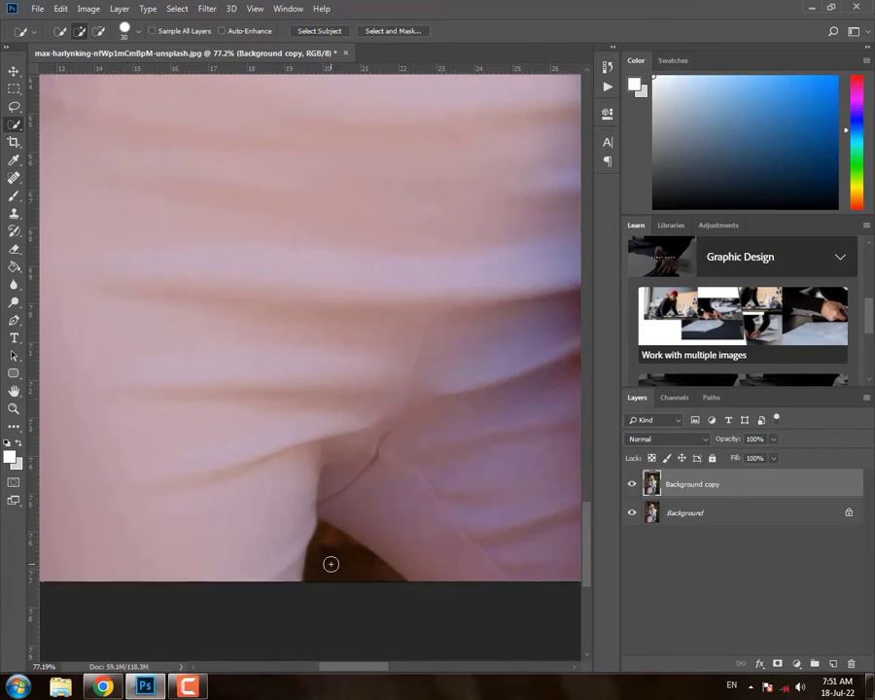
pyautogui.press('alt')
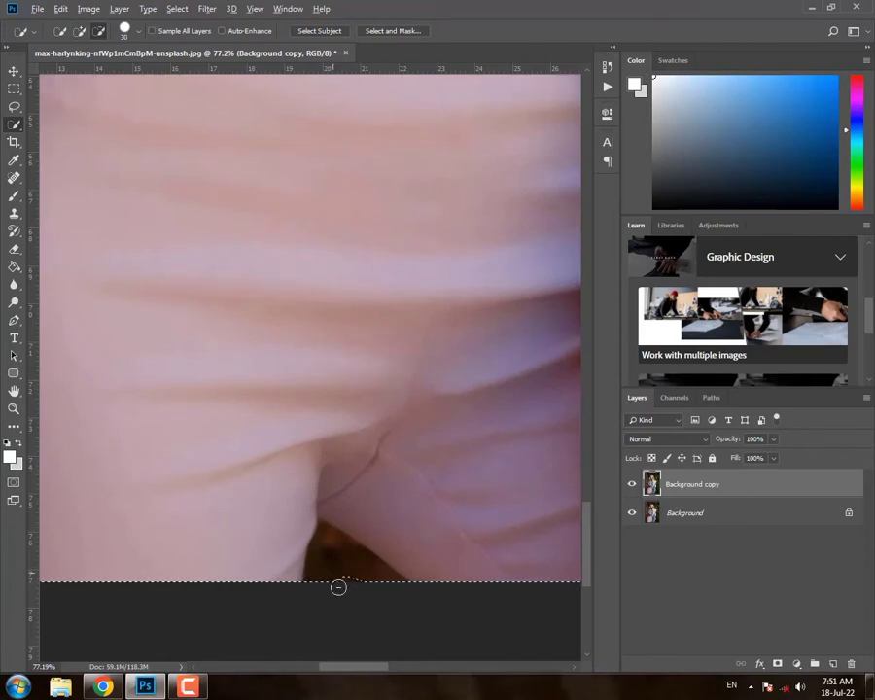
pyautogui.keyDown('alt'); pyautogui.click(326, 556); pyautogui.keyUp('alt')
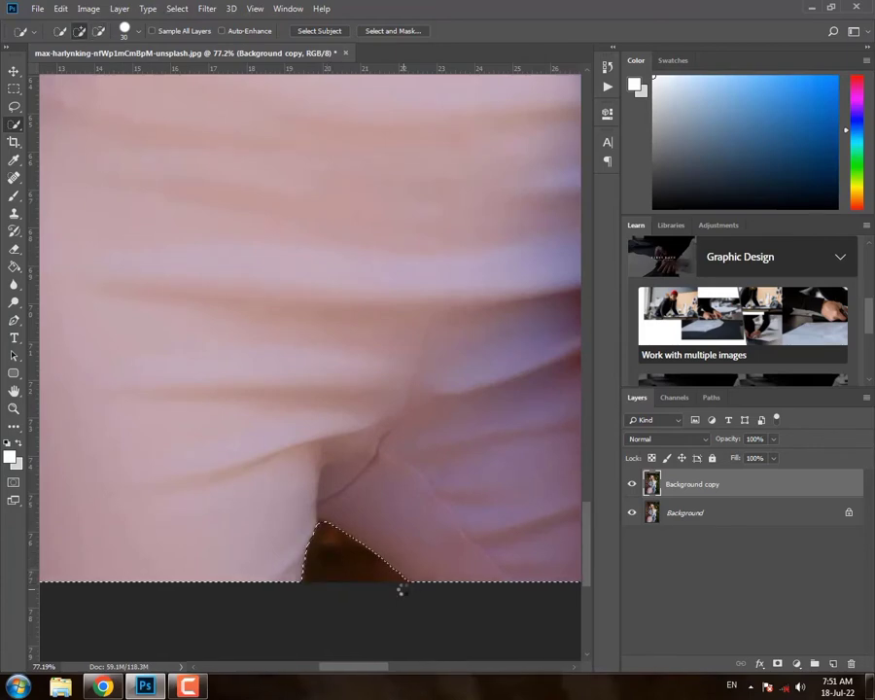
pyautogui.moveTo(375, 669); pyautogui.dragTo(322, 664)
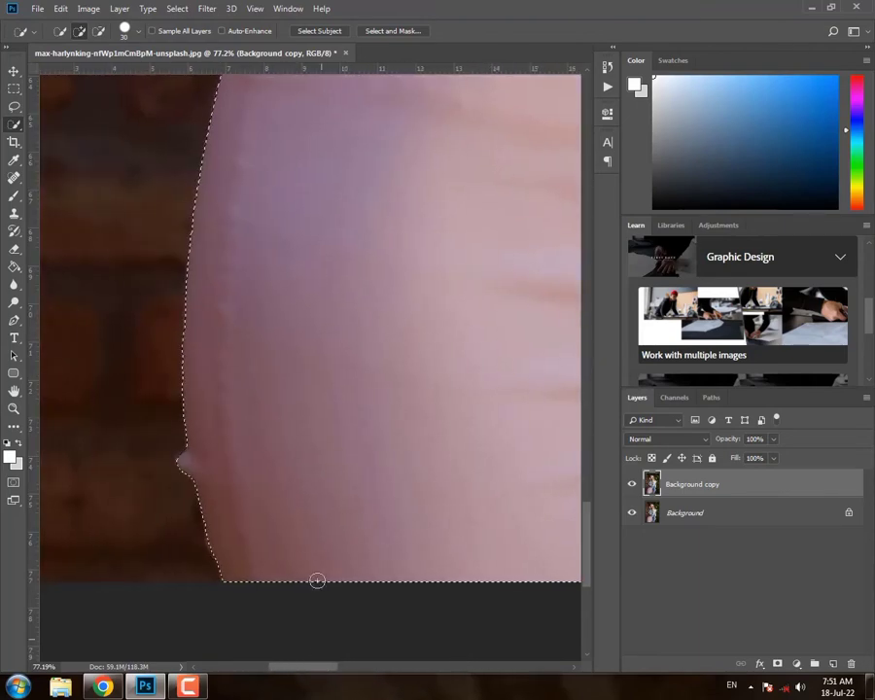
# Step: Use a much smaller brush and zoom in on the hip edge against the brick wall
pyautogui.keyDown('alt'); pyautogui.scroll(-3, 321, 559); pyautogui.keyUp('alt')
pyautogui.scroll(3, 410, 249)
pyautogui.scroll(2, 375, 291)
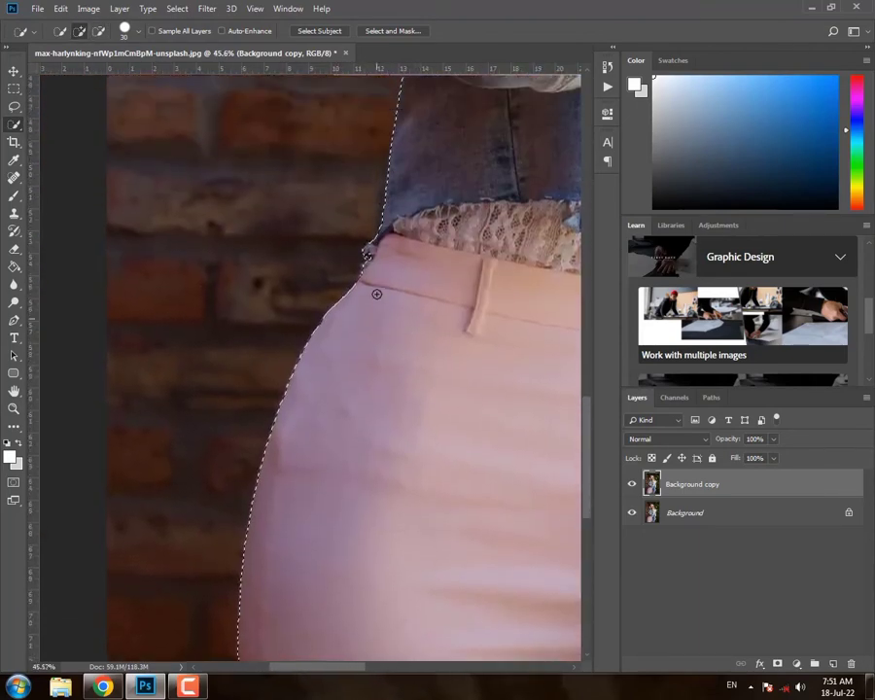
pyautogui.keyDown('alt'); pyautogui.scroll(3, 380, 282); pyautogui.keyUp('alt')
pyautogui.keyDown('alt'); pyautogui.scroll(2, 381, 283); pyautogui.keyUp('alt')
pyautogui.press('[')
pyautogui.press('[')
pyautogui.press('[')
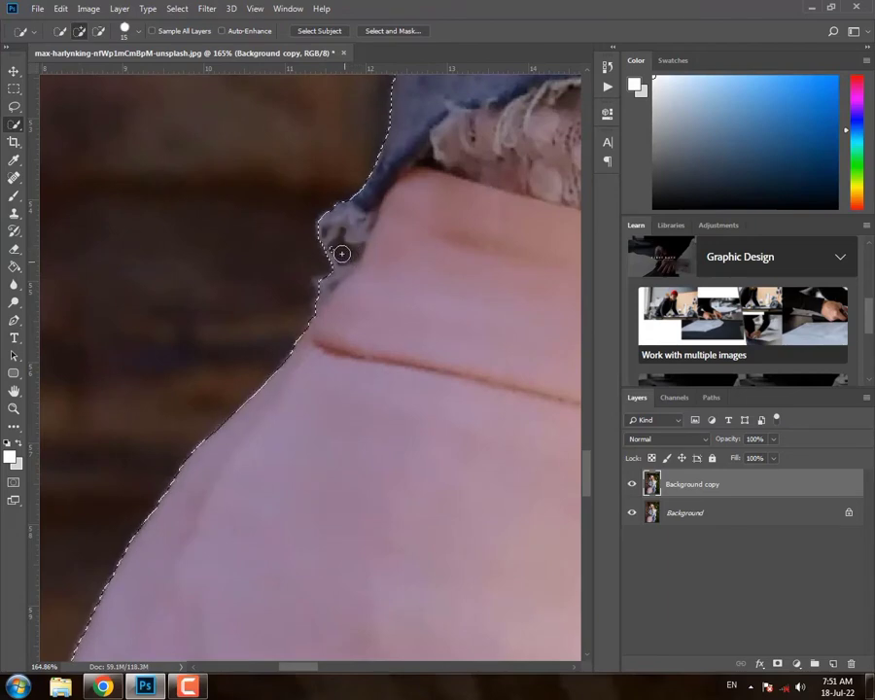
pyautogui.keyDown('alt'); pyautogui.scroll(-1, 468, 288); pyautogui.keyUp('alt')
pyautogui.keyDown('alt'); pyautogui.scroll(-2, 466, 288); pyautogui.keyUp('alt')
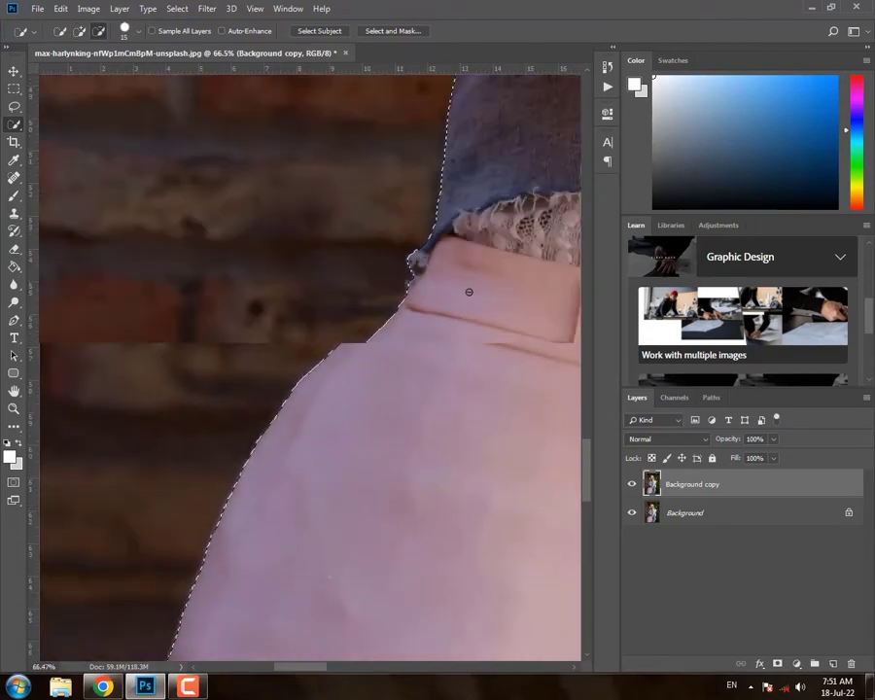
pyautogui.keyDown('alt'); pyautogui.scroll(-2, 465, 343); pyautogui.keyUp('alt')
pyautogui.keyDown('alt'); pyautogui.scroll(-2, 453, 331); pyautogui.keyUp('alt')
pyautogui.scroll(1, 443, 318)
pyautogui.keyDown('alt'); pyautogui.scroll(2, 399, 170); pyautogui.keyUp('alt')
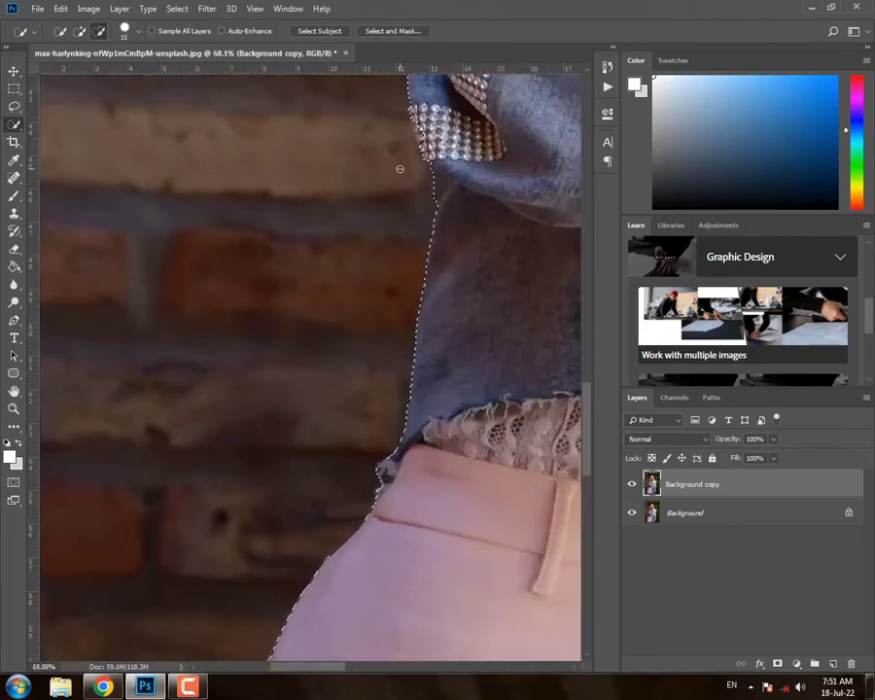
pyautogui.keyDown('alt'); pyautogui.scroll(3, 454, 191); pyautogui.keyUp('alt')
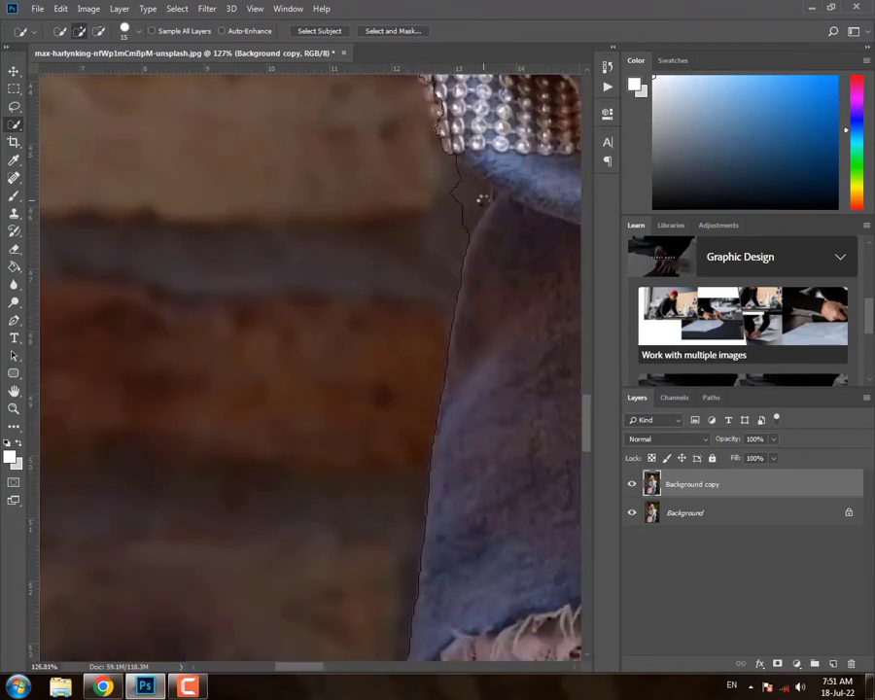
# Step: Carve the brick background out of the jacket notch and add the nearby denim back
pyautogui.press('alt')
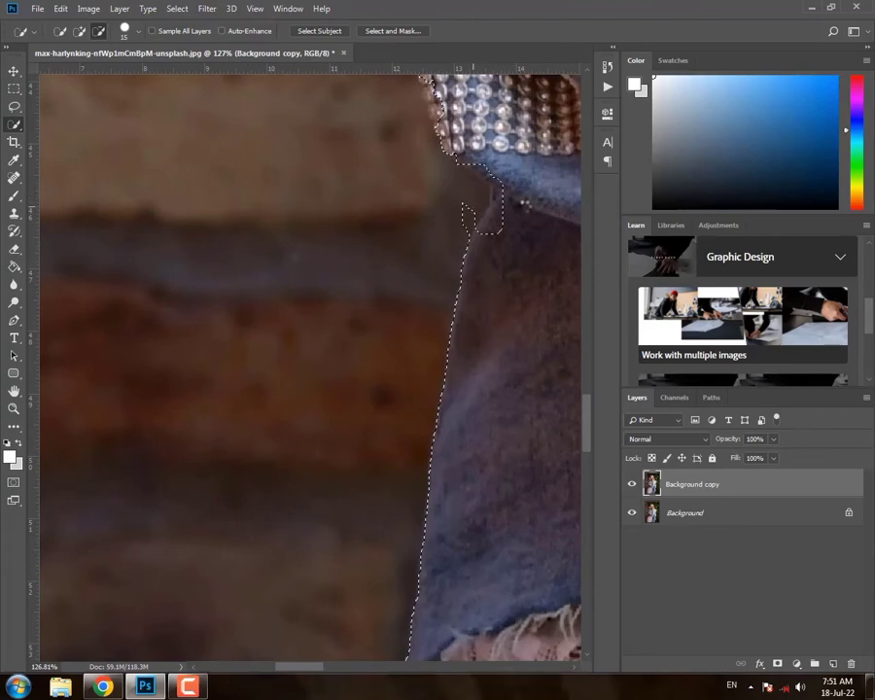
pyautogui.click(466, 218)
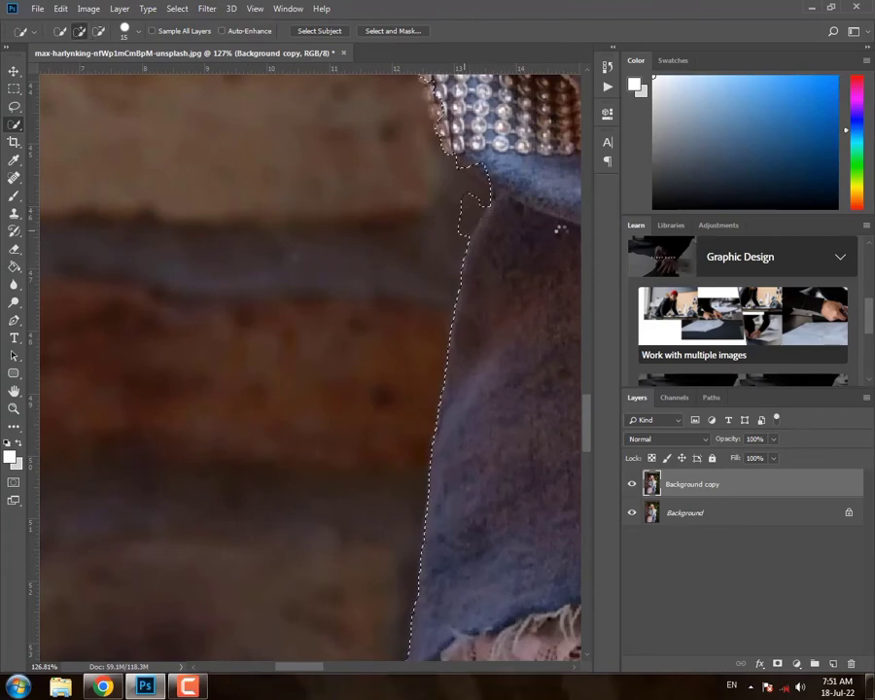
pyautogui.press('alt')
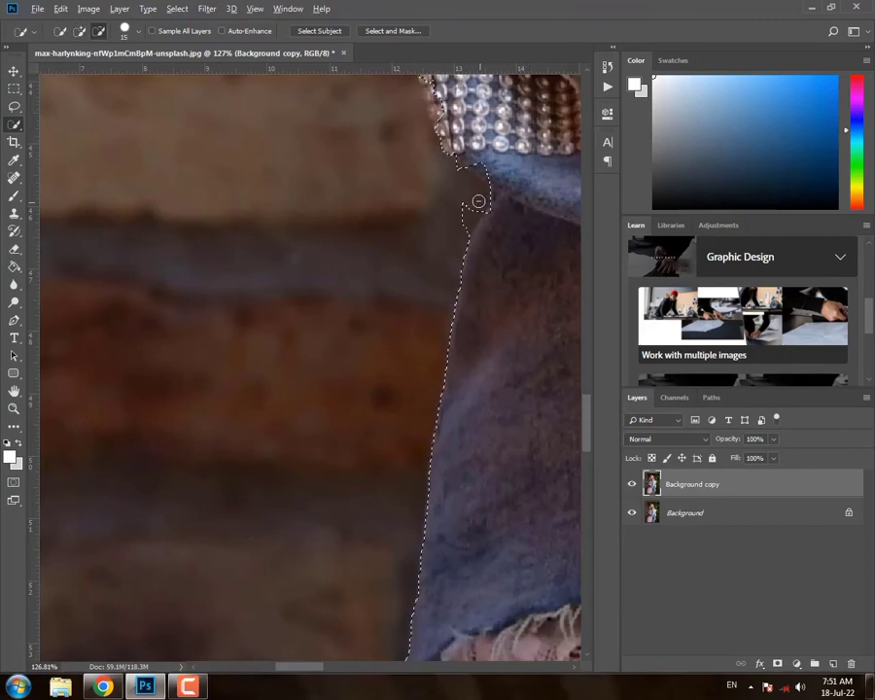
pyautogui.moveTo(479, 202); pyautogui.dragTo(468, 216)
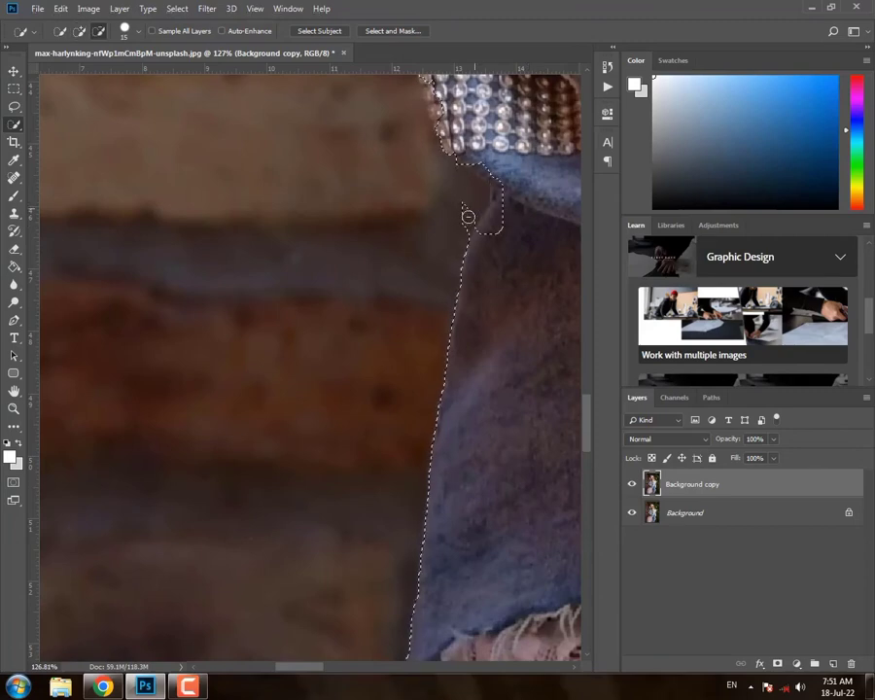
pyautogui.click(515, 242)
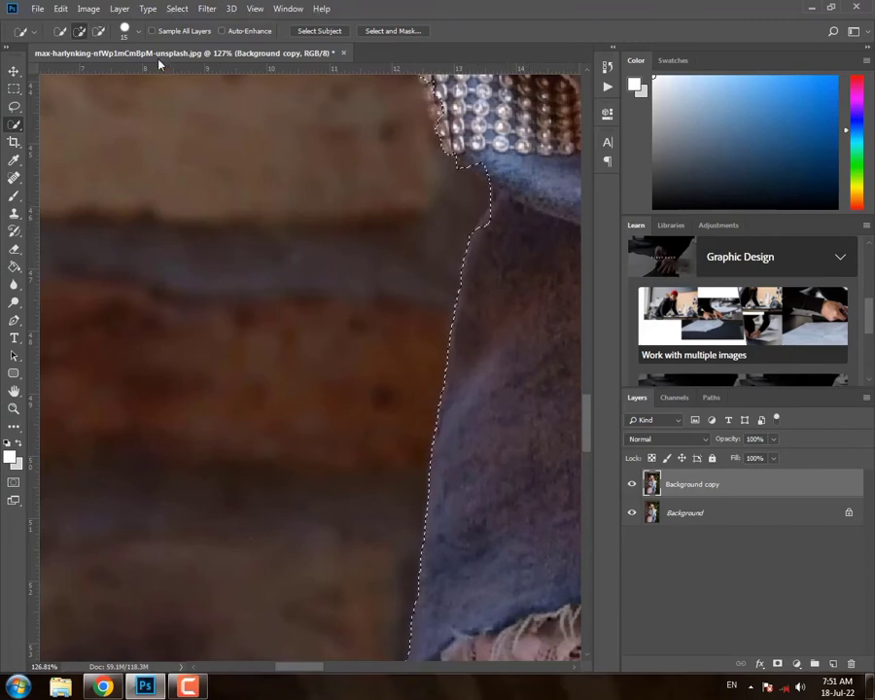
# Step: Alternate between Subtract and Add modes while zooming to check the notch edge
pyautogui.click(99, 31)
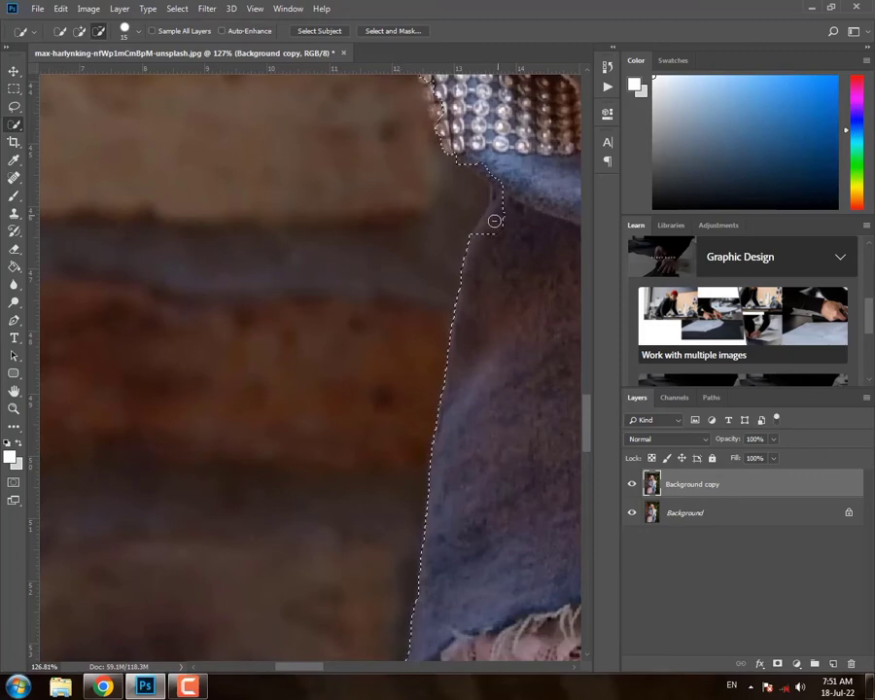
pyautogui.click(79, 31)
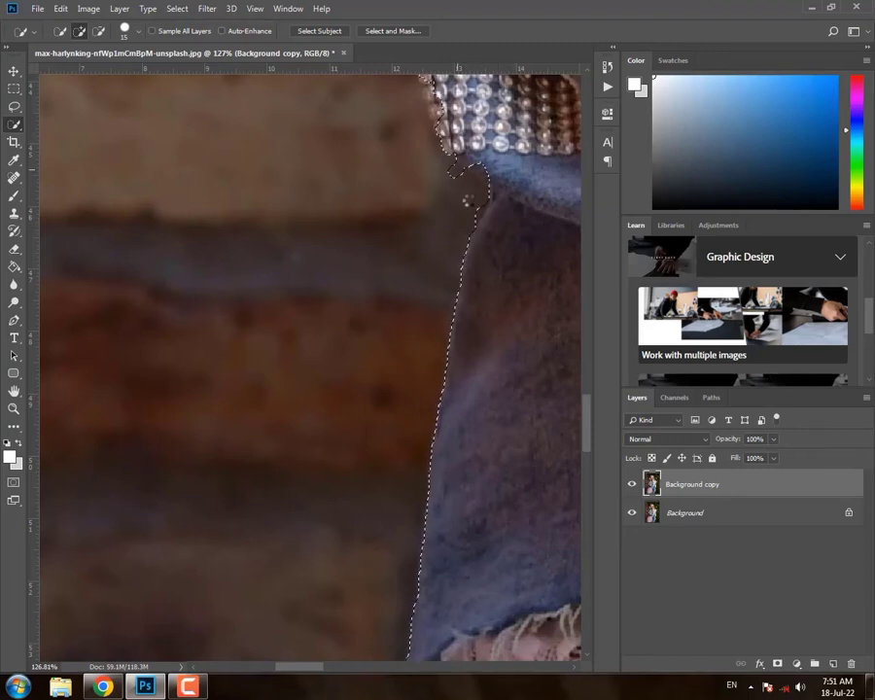
pyautogui.press('alt')
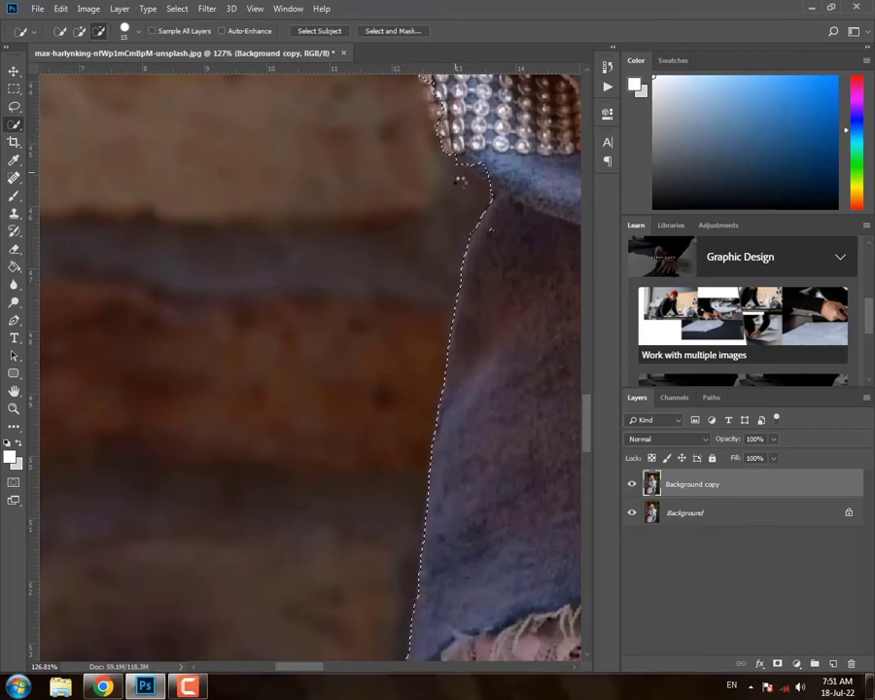
pyautogui.press('alt')
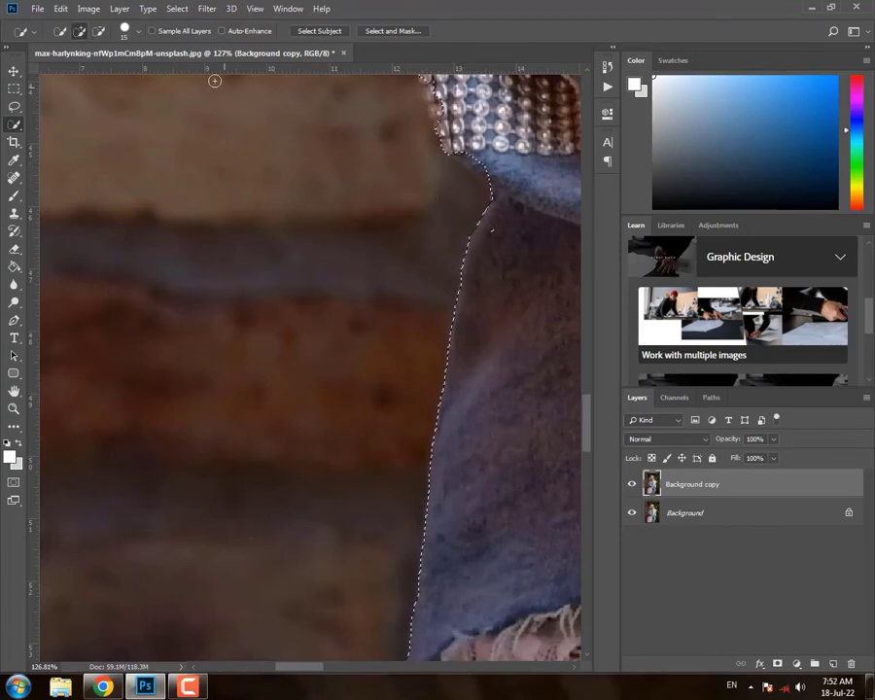
pyautogui.click(100, 32)
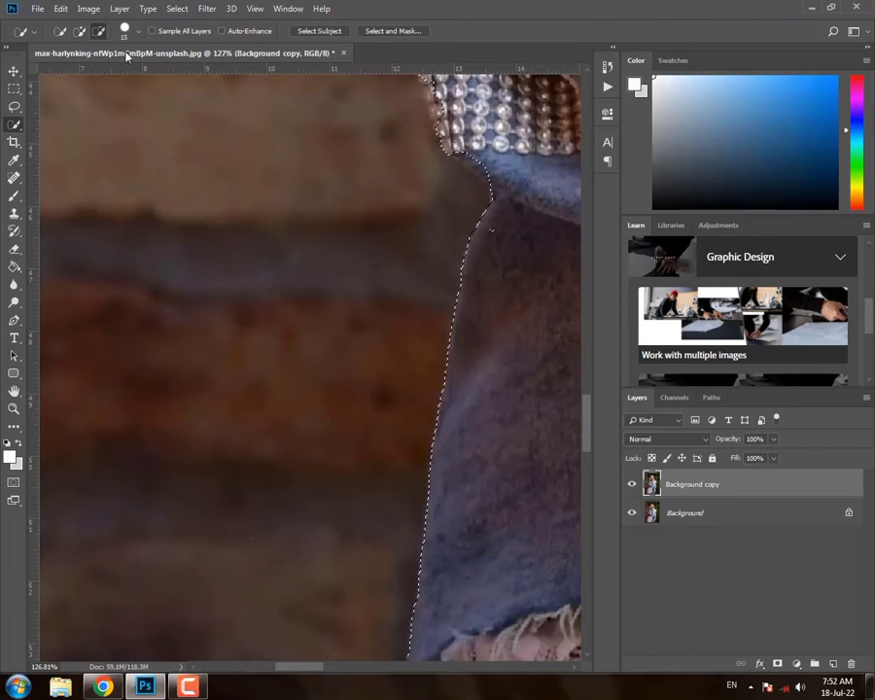
pyautogui.click(81, 32)
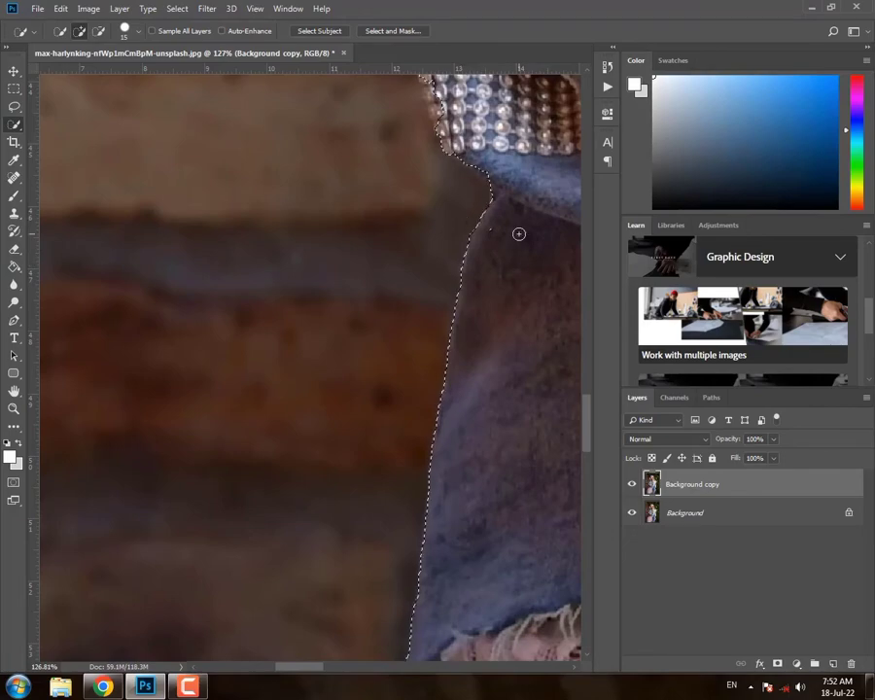
pyautogui.scroll(-3, 492, 237)
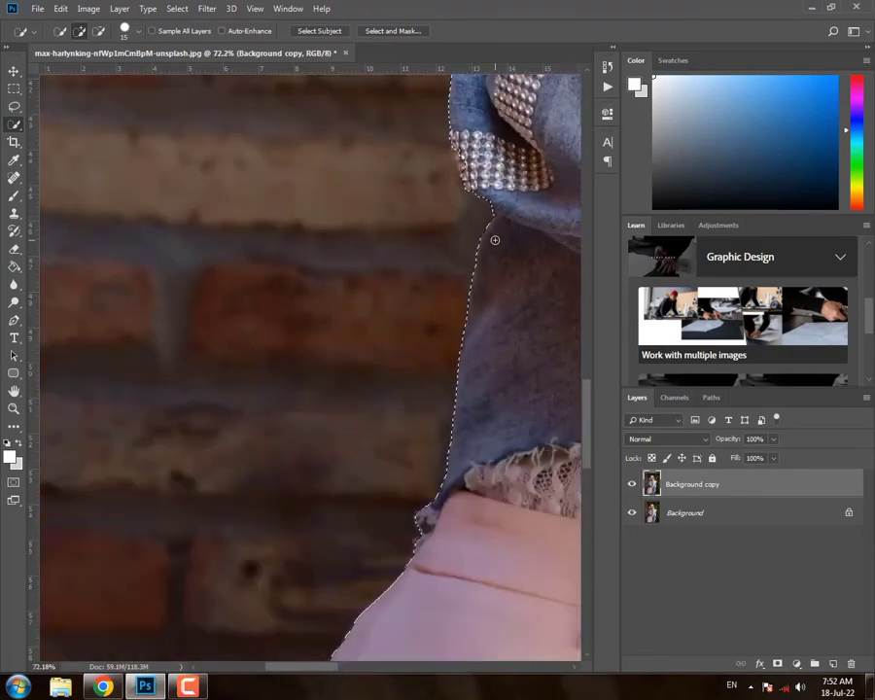
pyautogui.scroll(5, 483, 224)
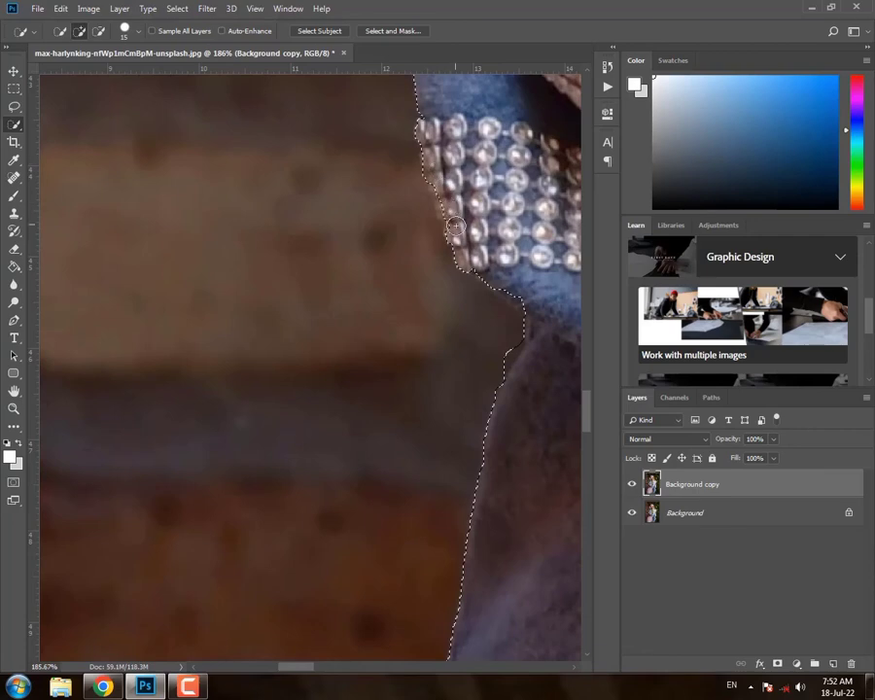
pyautogui.scroll(-2, 543, 215)
pyautogui.scroll(-3, 543, 215)
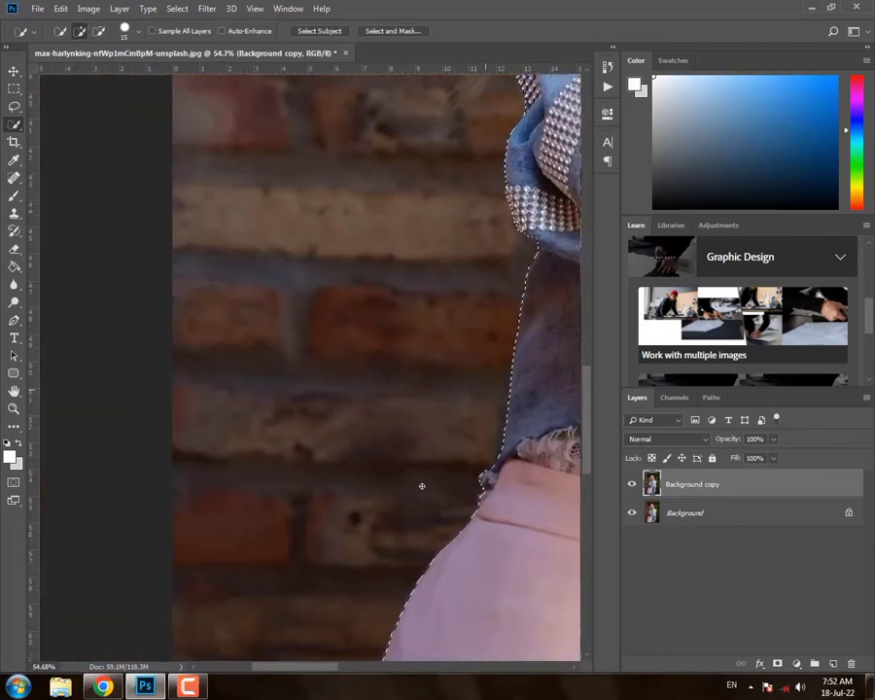
pyautogui.scroll(5, 505, 370)
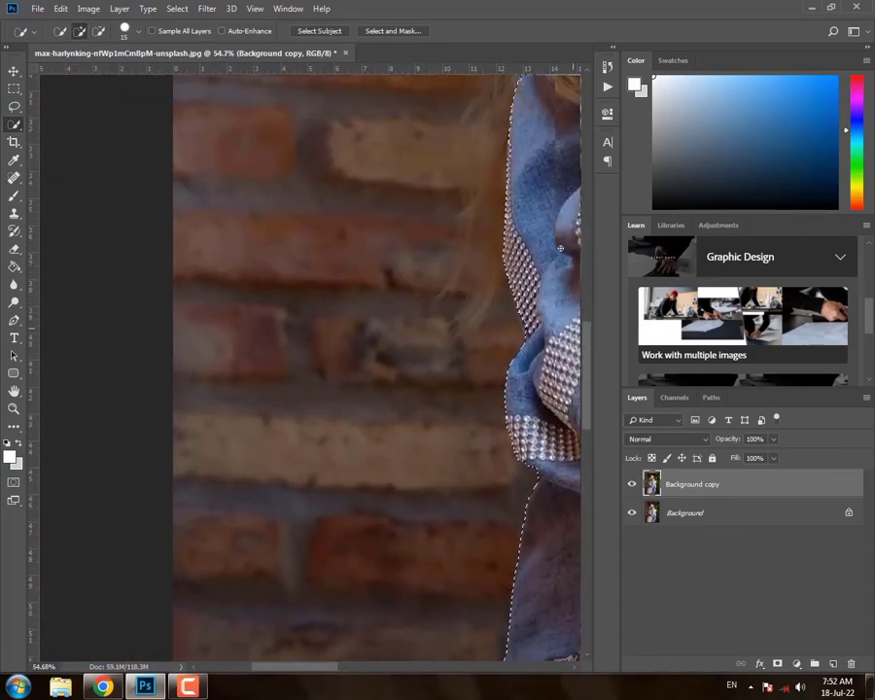
pyautogui.scroll(2, 526, 279)
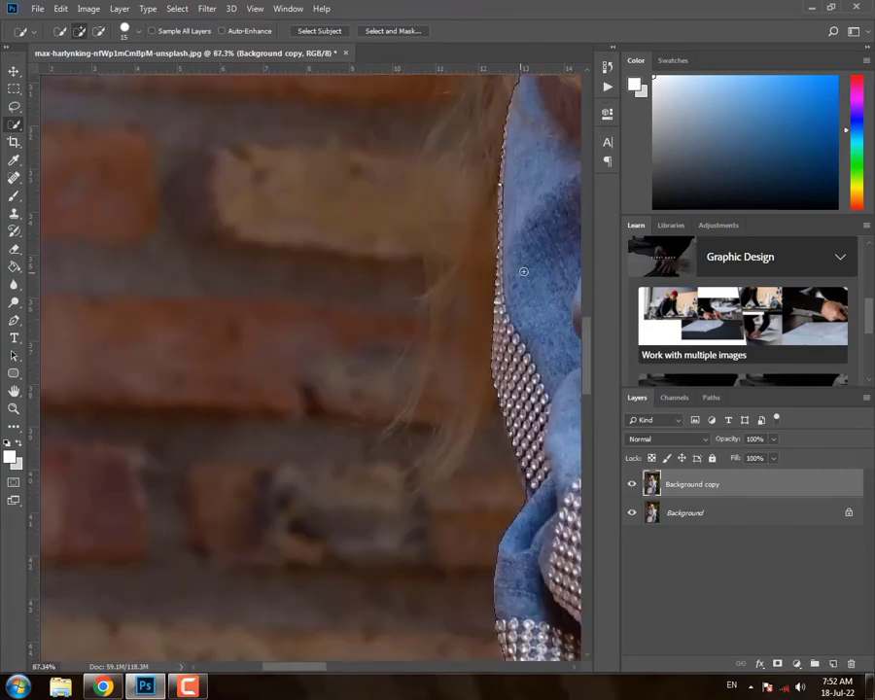
# Step: With a larger brush, add the hair beside the jacket, near the top, and the lower strands
pyautogui.press(']')
pyautogui.press(']')
pyautogui.press(']')
pyautogui.press(']')
pyautogui.moveTo(512, 194)
pyautogui.mouseDown()
pyautogui.moveTo(463, 339)
pyautogui.moveTo(501, 272)
pyautogui.mouseUp()
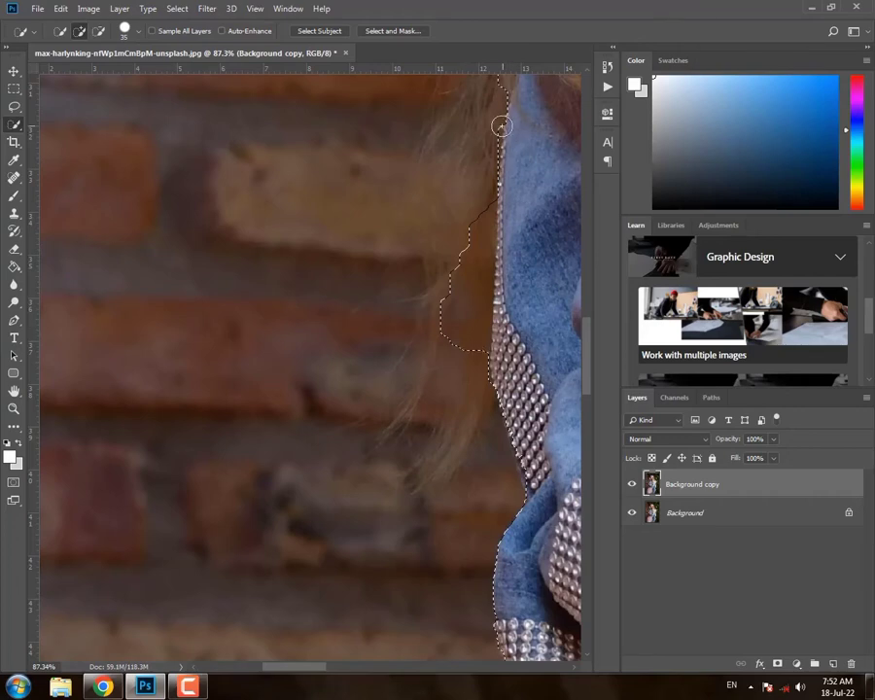
pyautogui.moveTo(501, 126)
pyautogui.mouseDown()
pyautogui.moveTo(462, 146)
pyautogui.moveTo(516, 101)
pyautogui.moveTo(451, 102)
pyautogui.mouseUp()
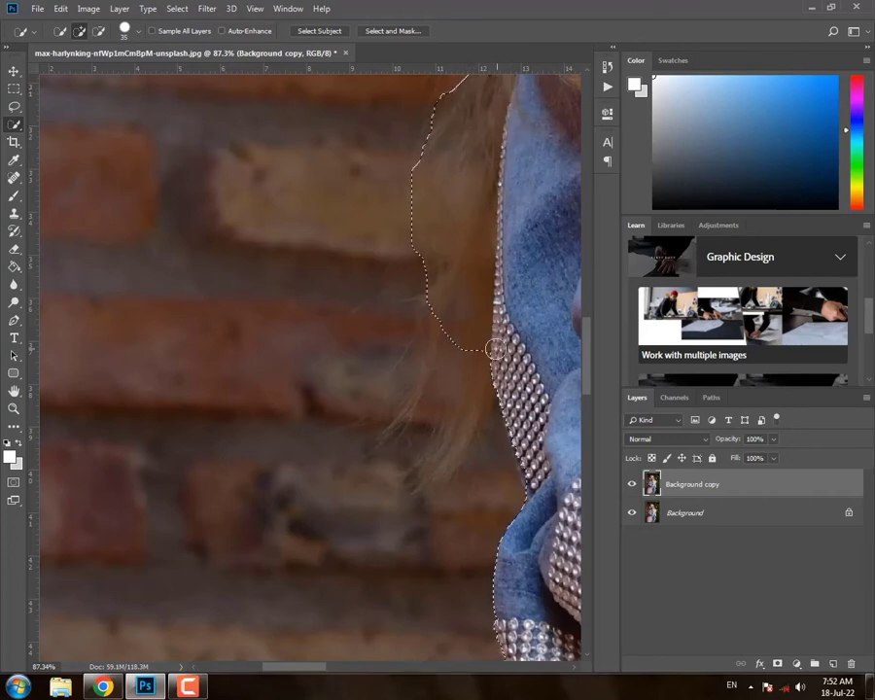
pyautogui.moveTo(488, 375); pyautogui.dragTo(475, 408)
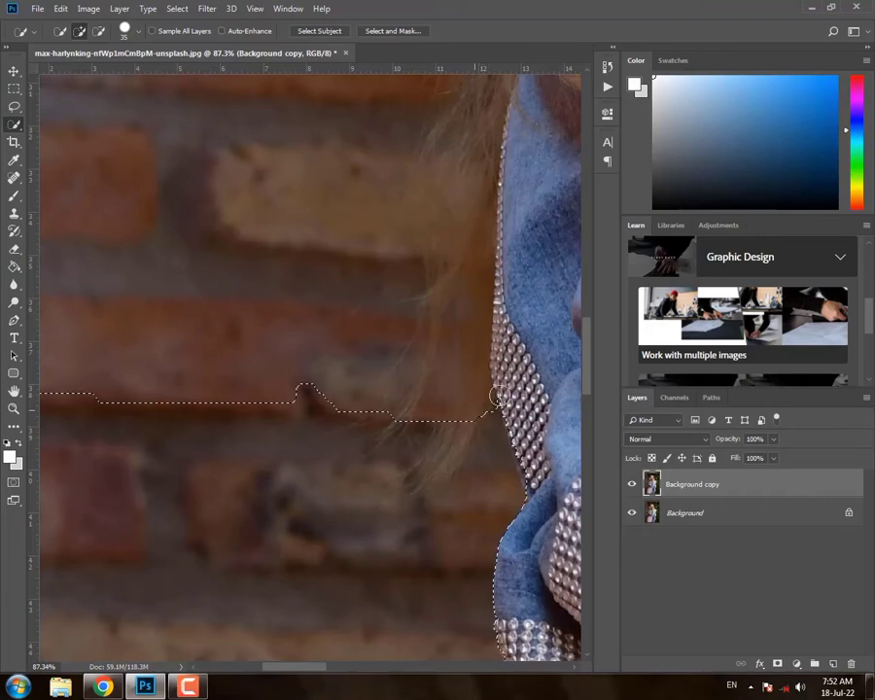
# Step: Subtract the brick wall areas and the brick bulge beside the hair from the selection
pyautogui.keyDown('alt'); pyautogui.scroll(-4, 498, 397); pyautogui.keyUp('alt')
pyautogui.keyDown('alt'); pyautogui.scroll(-1, 498, 396); pyautogui.keyUp('alt')
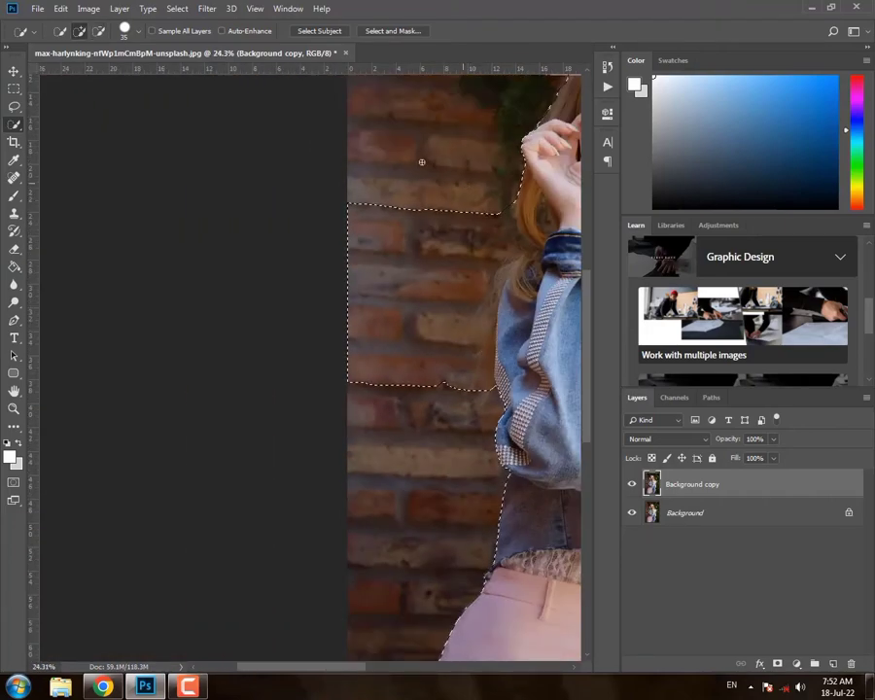
pyautogui.click(98, 30)
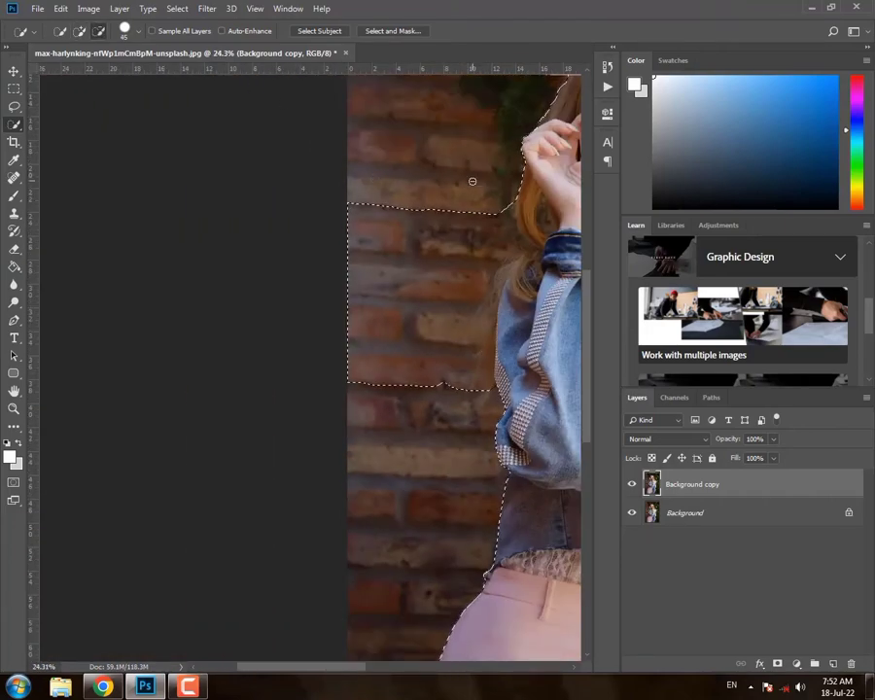
pyautogui.moveTo(482, 199)
pyautogui.mouseDown()
pyautogui.moveTo(446, 352)
pyautogui.moveTo(452, 379)
pyautogui.mouseUp()
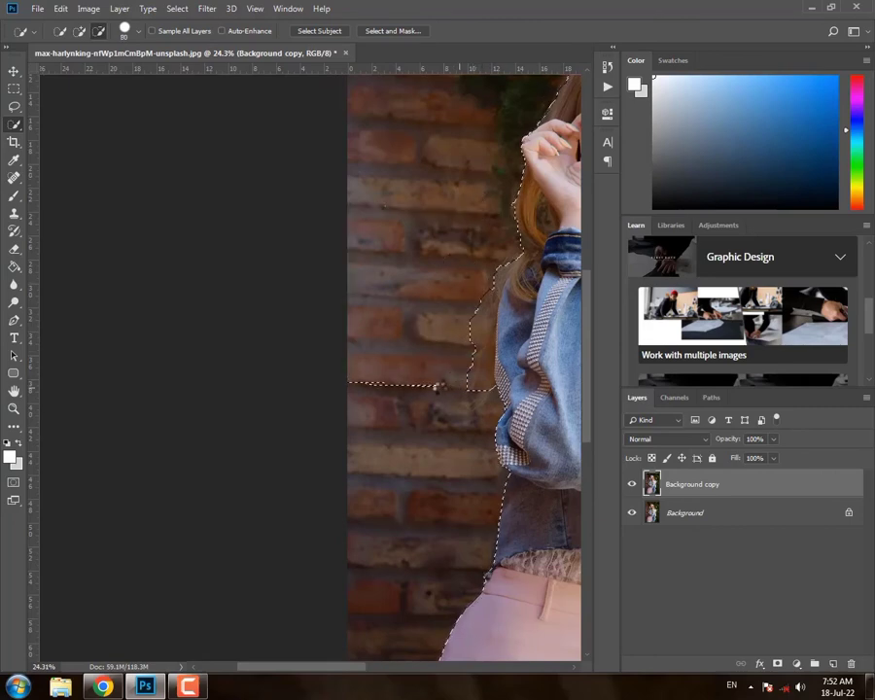
pyautogui.moveTo(437, 387); pyautogui.dragTo(503, 358)
pyautogui.scroll(2, 498, 362)
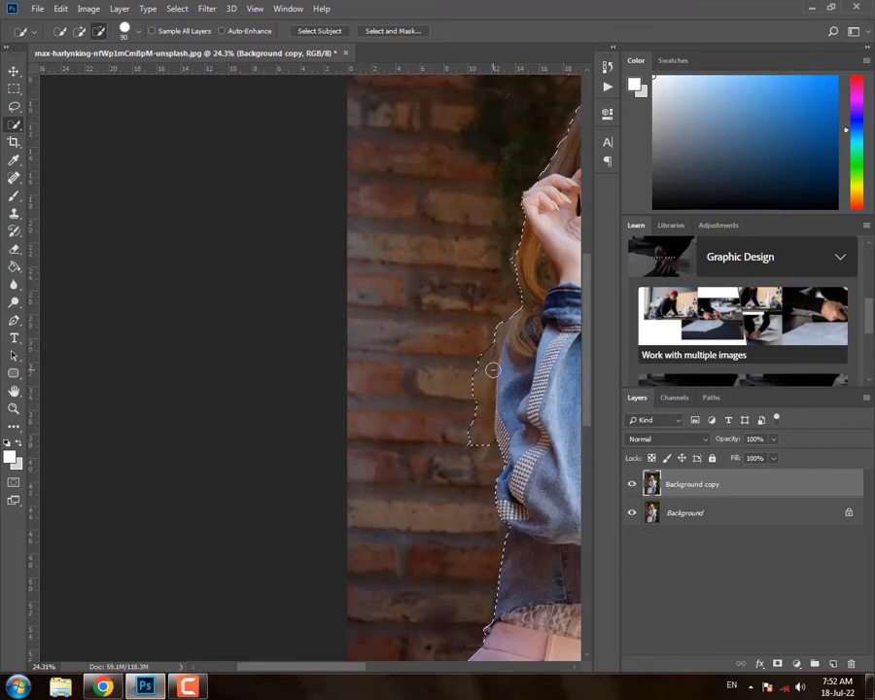
pyautogui.scroll(2, 491, 375)
pyautogui.scroll(1, 471, 394)
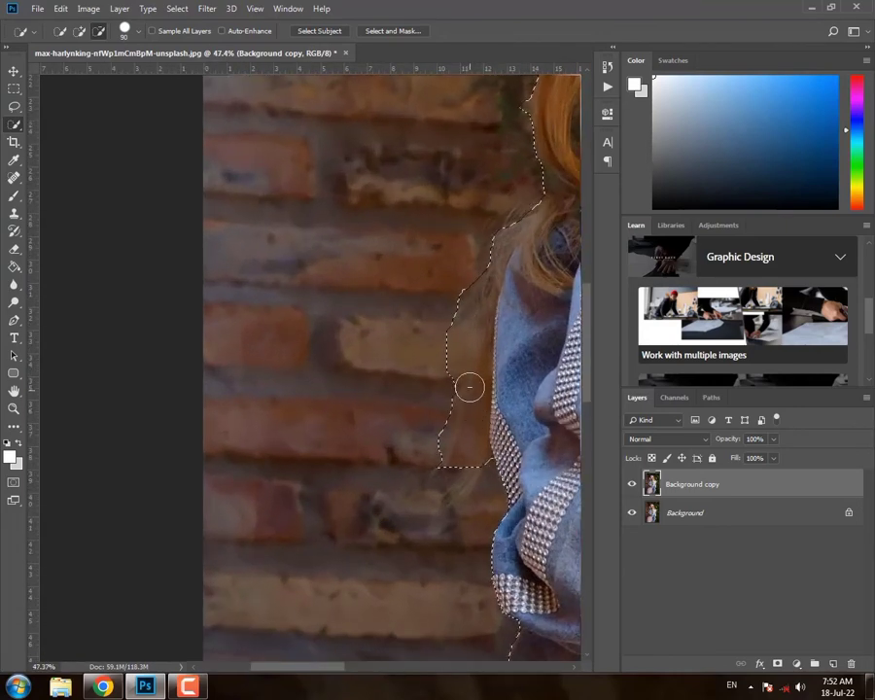
pyautogui.moveTo(469, 387)
pyautogui.mouseDown()
pyautogui.moveTo(436, 378)
pyautogui.moveTo(426, 470)
pyautogui.moveTo(516, 435)
pyautogui.moveTo(435, 470)
pyautogui.mouseUp()
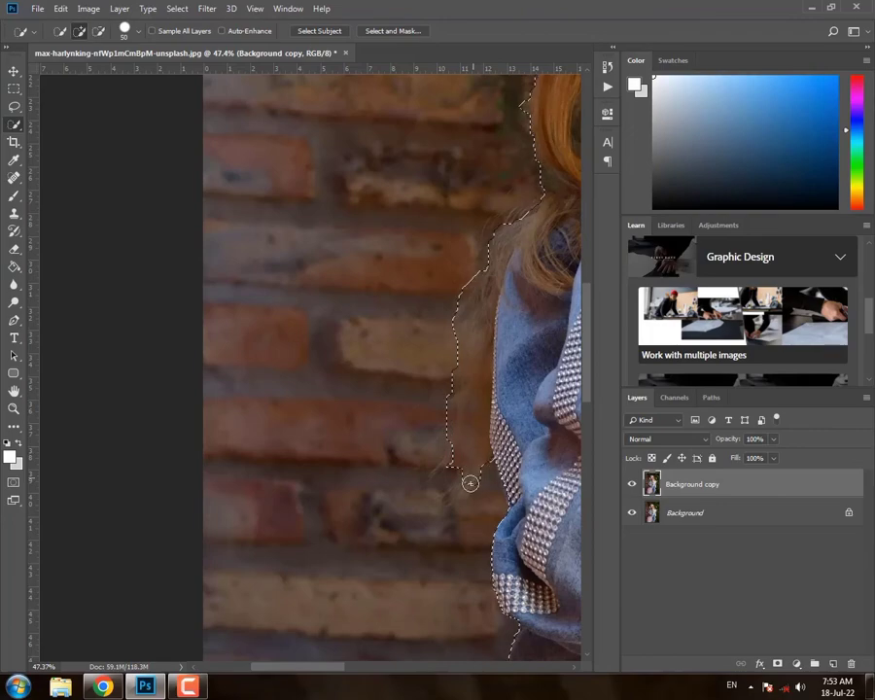
# Step: Subtract the stray background bump and trim the selection along the hair beside the wall
pyautogui.scroll(-1, 494, 450)
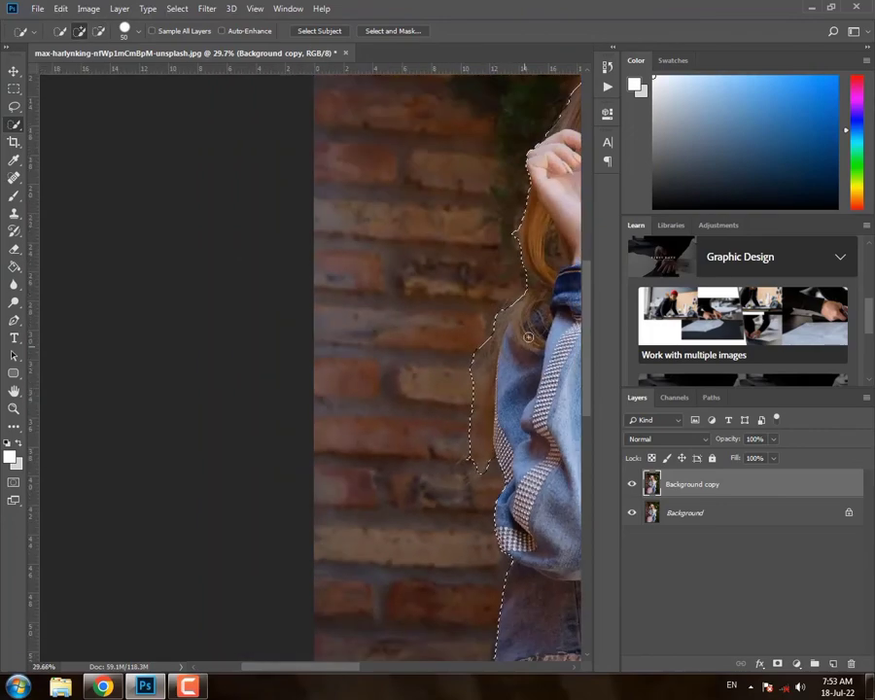
pyautogui.scroll(1, 560, 223)
pyautogui.scroll(1, 513, 172)
pyautogui.scroll(2, 513, 172)
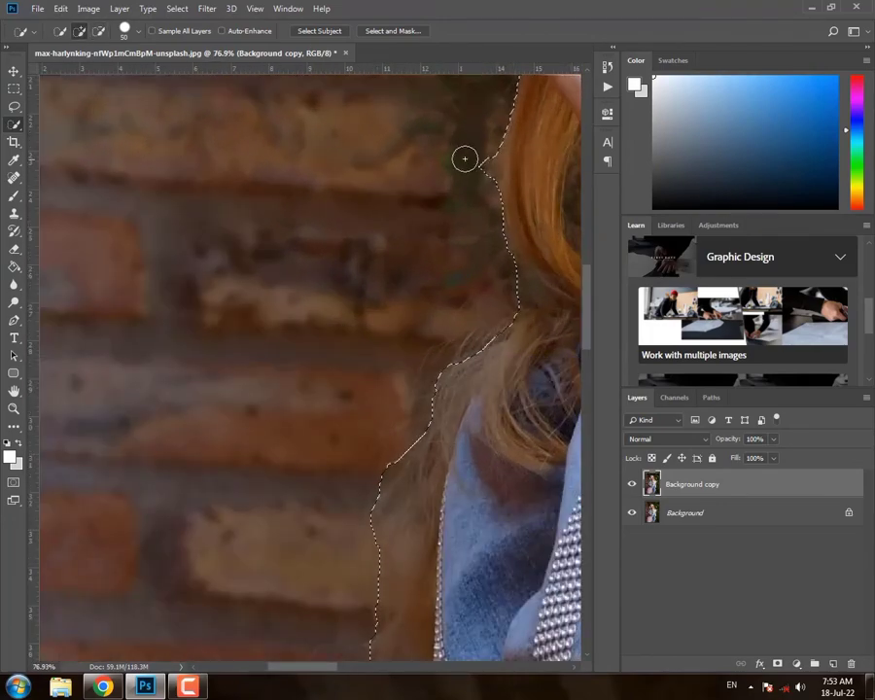
pyautogui.click(97, 30)
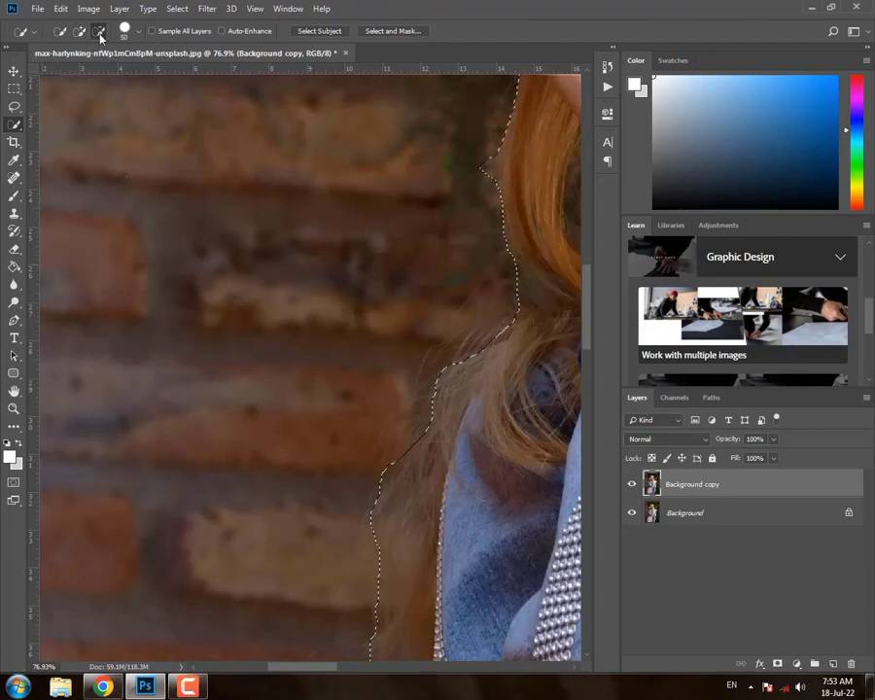
pyautogui.click(481, 162)
pyautogui.moveTo(481, 162); pyautogui.dragTo(516, 198)
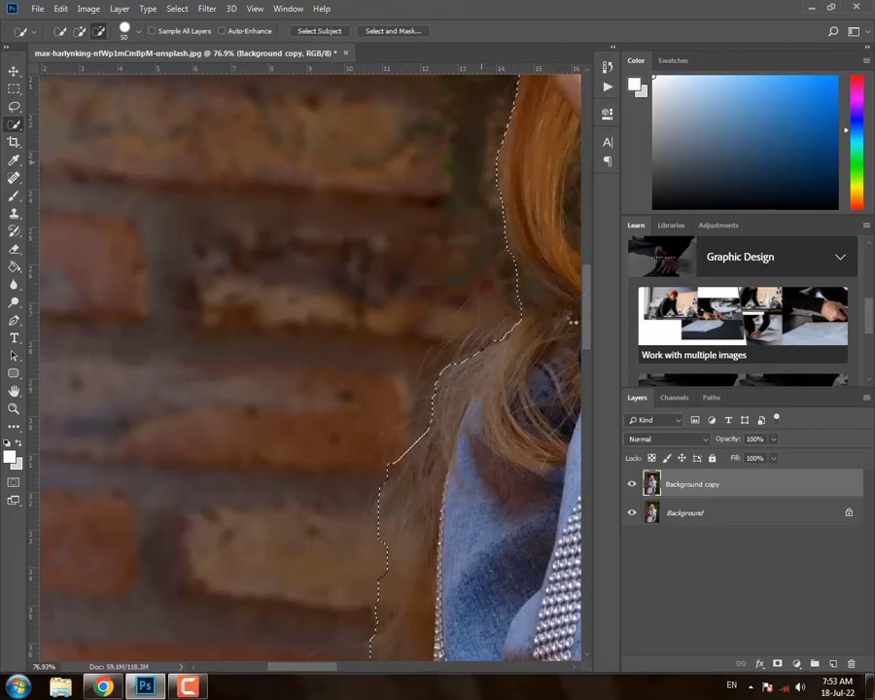
pyautogui.moveTo(535, 297); pyautogui.dragTo(504, 283)
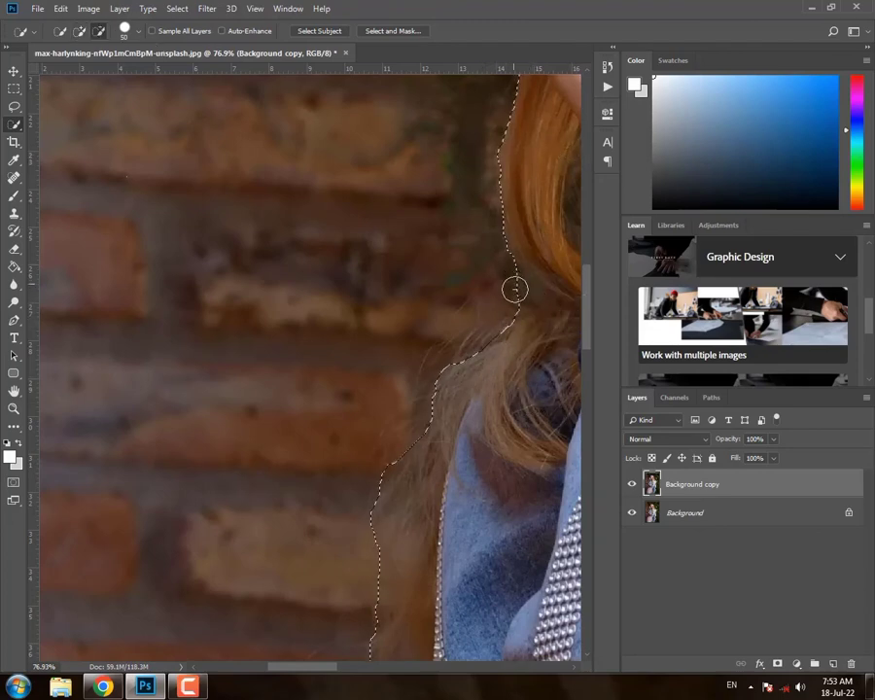
# Step: With a smaller brush, add the top of the head and the hair's left edge
pyautogui.scroll(-3, 531, 317)
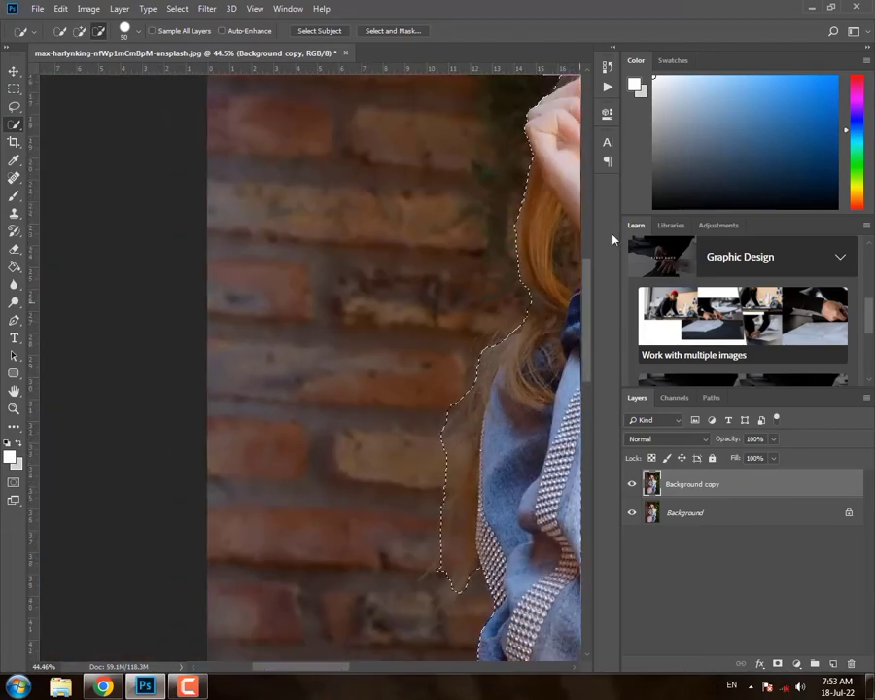
pyautogui.scroll(-3, 525, 195)
pyautogui.scroll(3, 530, 143)
pyautogui.scroll(2, 524, 171)
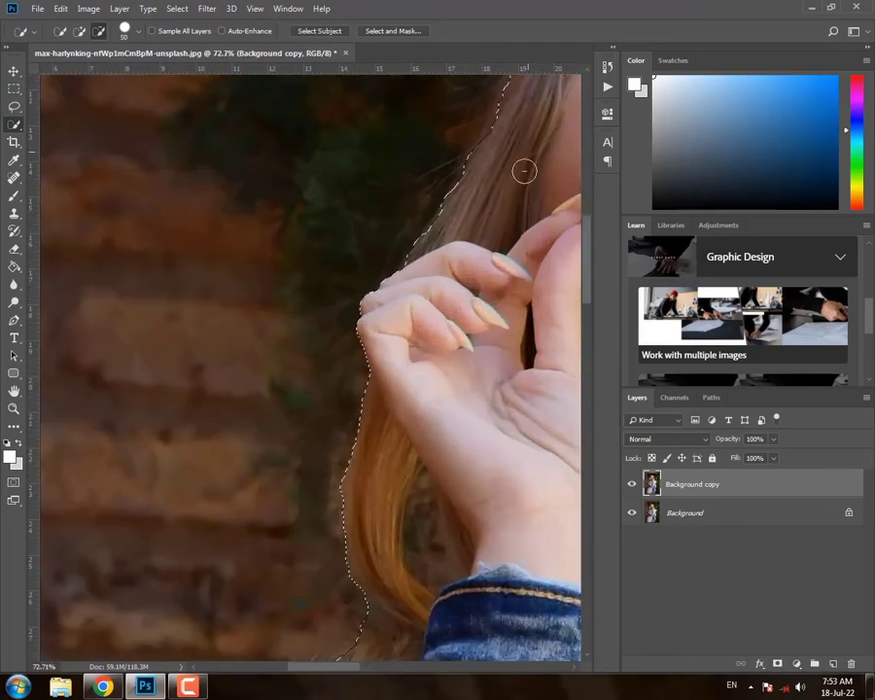
pyautogui.moveTo(352, 666); pyautogui.dragTo(394, 666)
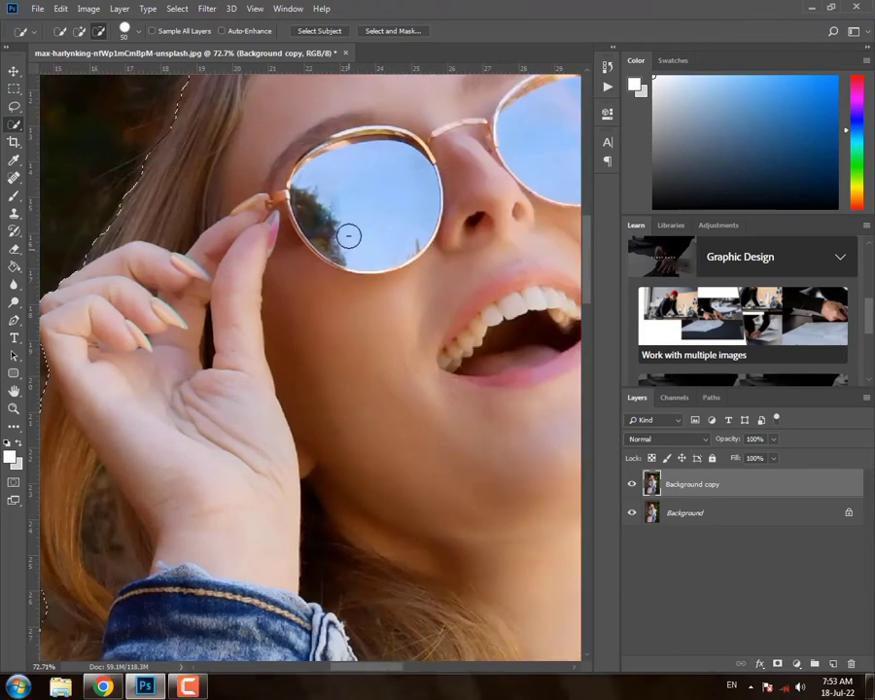
pyautogui.scroll(2, 370, 224)
pyautogui.scroll(2, 374, 204)
pyautogui.scroll(2, 340, 166)
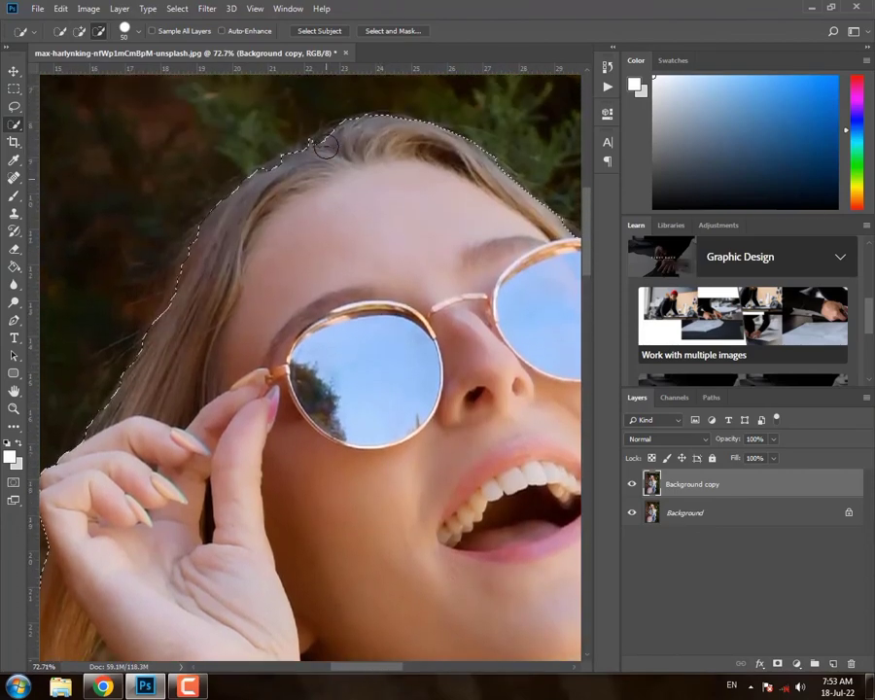
pyautogui.scroll(1, 340, 195)
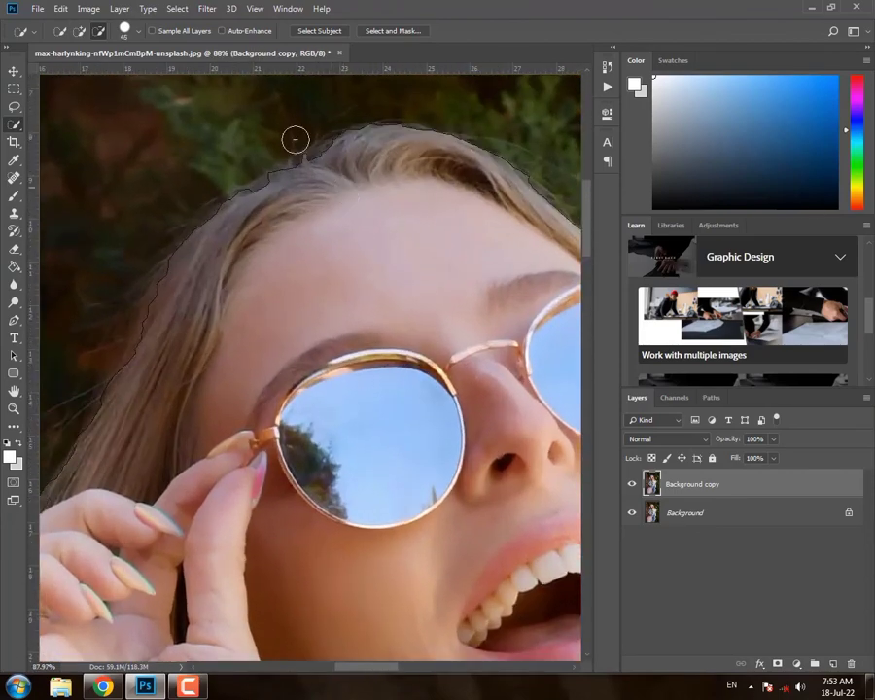
pyautogui.press('[')
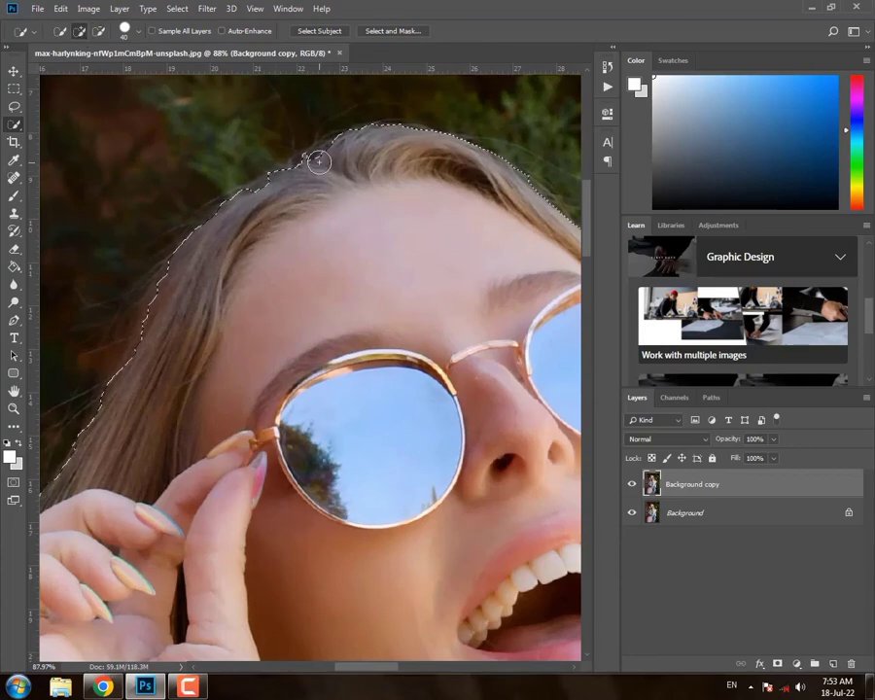
pyautogui.moveTo(319, 162); pyautogui.dragTo(328, 152)
pyautogui.press('[')
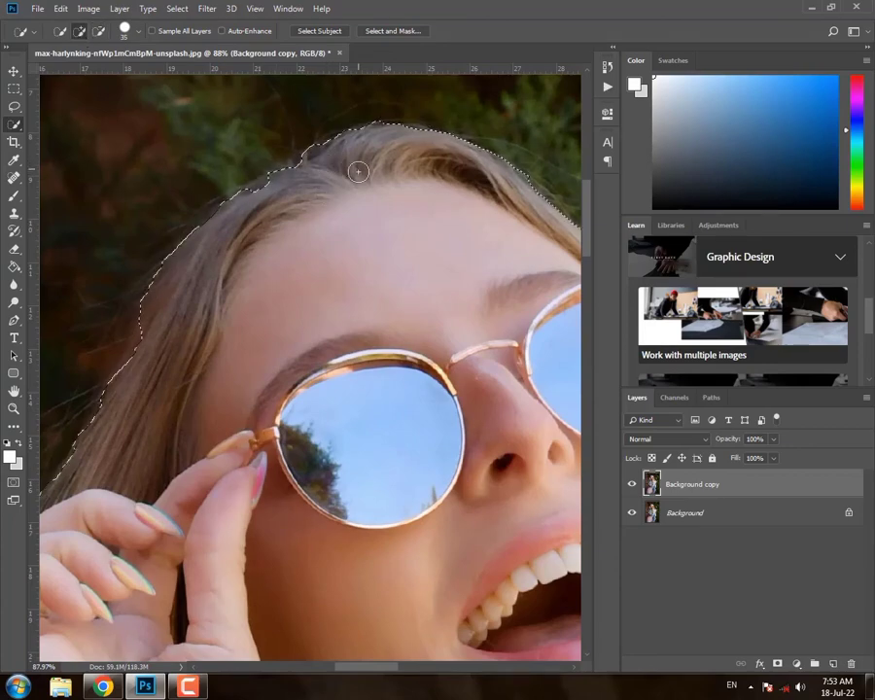
pyautogui.moveTo(328, 163)
pyautogui.mouseDown()
pyautogui.moveTo(144, 339)
pyautogui.moveTo(163, 383)
pyautogui.mouseUp()
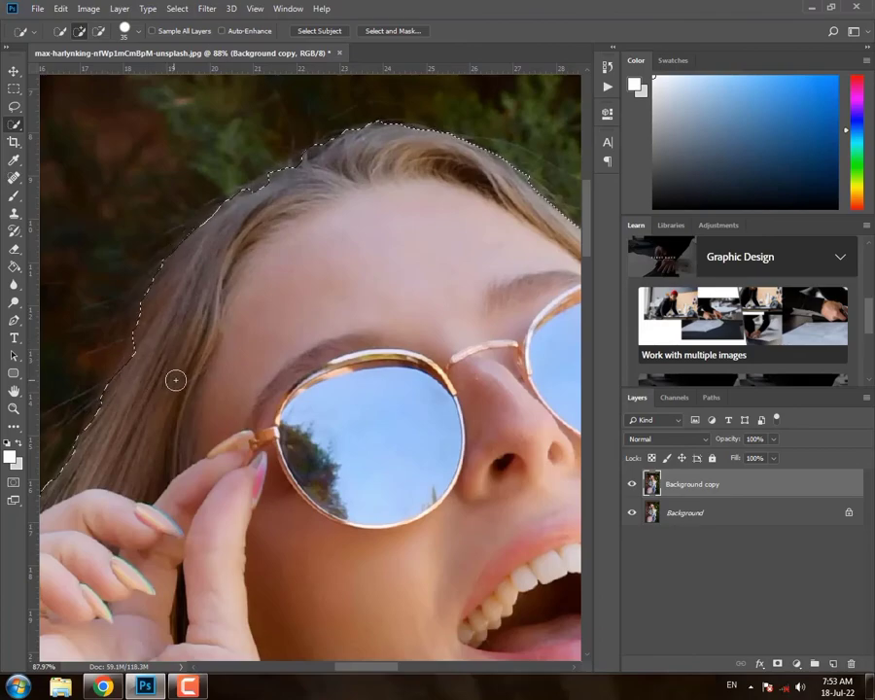
pyautogui.scroll(-4, 174, 377)
# Step: Zoom out to check the outline, then apply Select Inverse from the canvas menu
pyautogui.scroll(-5, 242, 363)
pyautogui.scroll(-2, 242, 363)
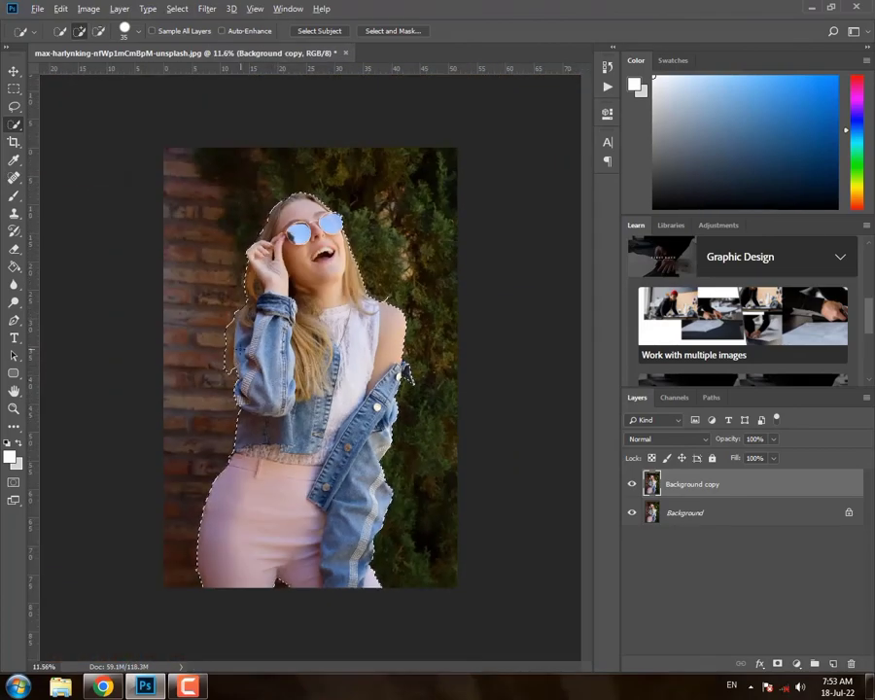
pyautogui.scroll(1, 235, 330)
pyautogui.scroll(3, 235, 331)
pyautogui.scroll(3, 236, 330)
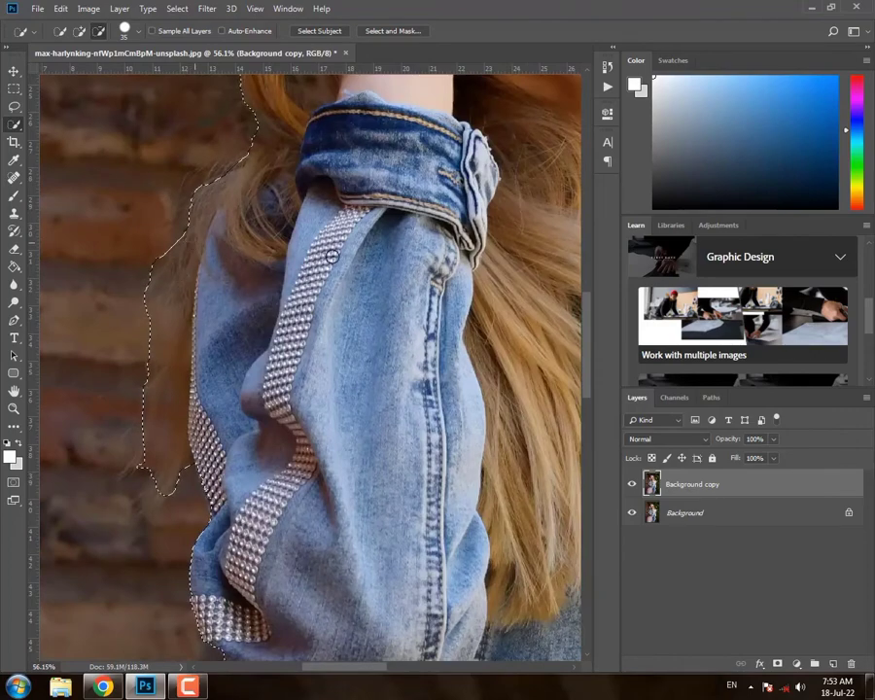
pyautogui.scroll(-2, 179, 273)
pyautogui.scroll(-4, 179, 273)
pyautogui.scroll(-1, 179, 273)
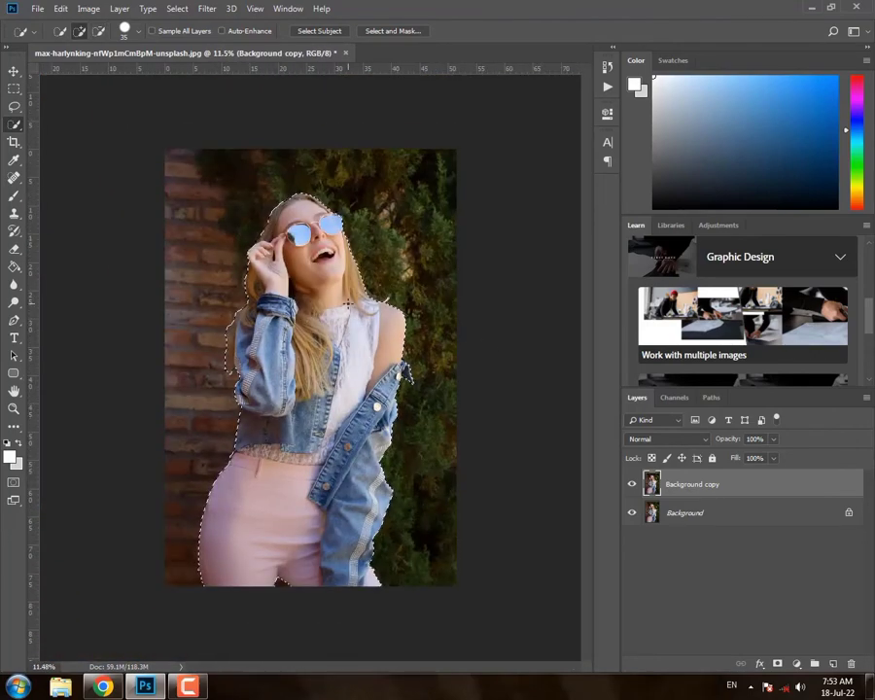
pyautogui.rightClick(348, 305)
pyautogui.click(367, 323)
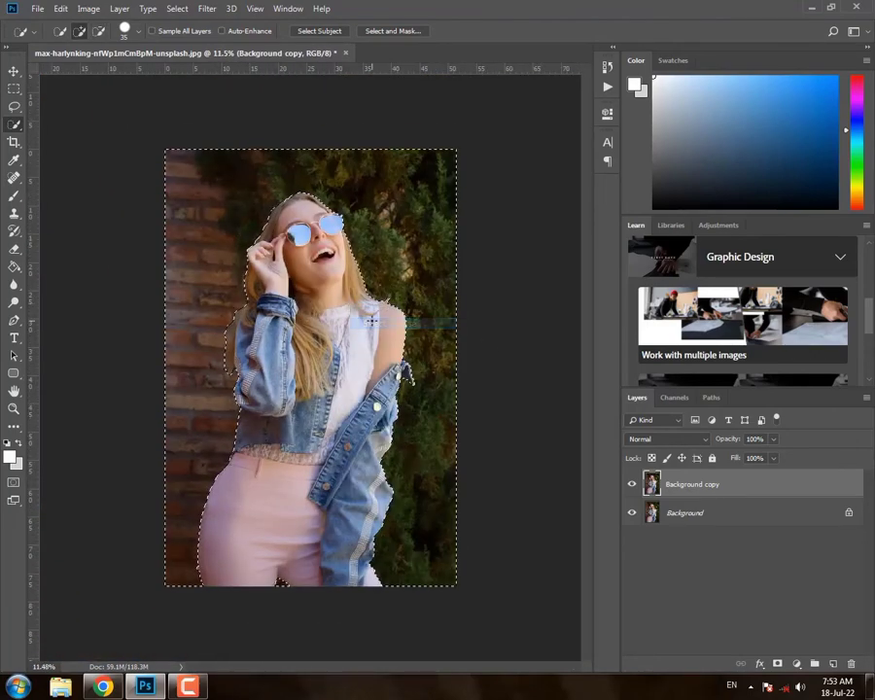
# Step: Apply Filter > Blur > Gaussian Blur with a 31-pixel radius to the background
pyautogui.click(207, 8)
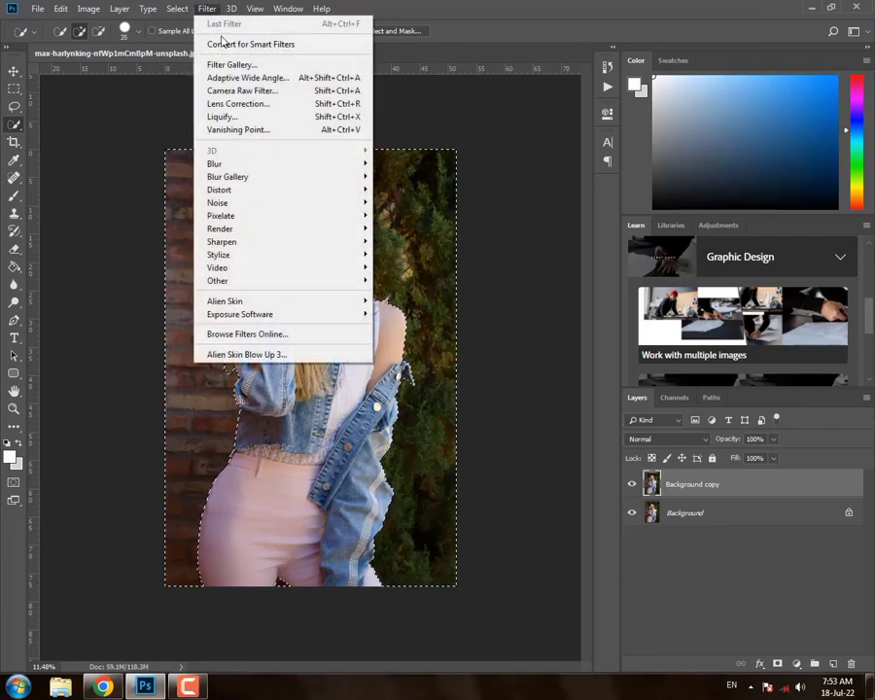
pyautogui.moveTo(215, 163)
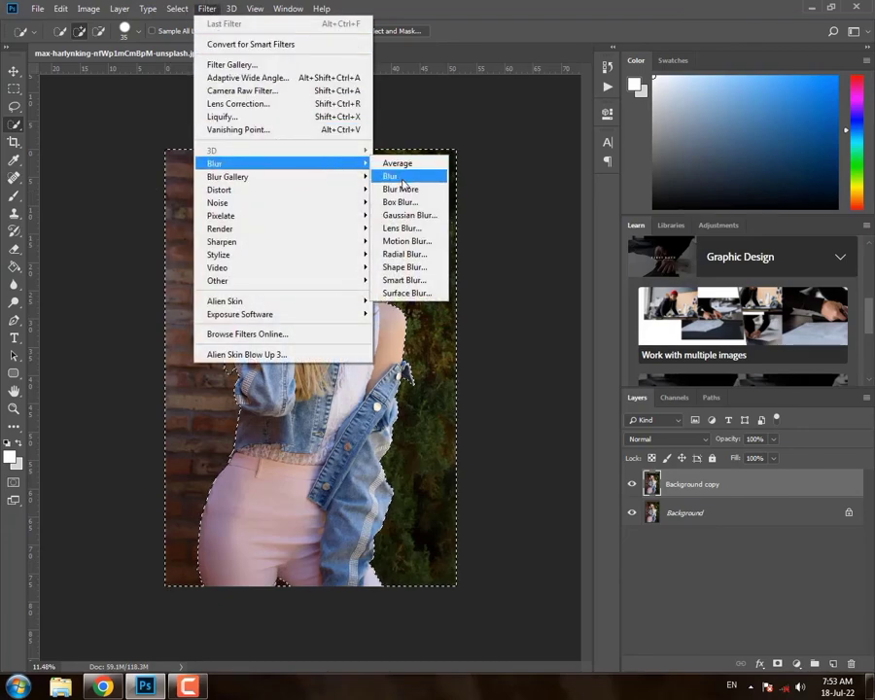
pyautogui.click(408, 214)
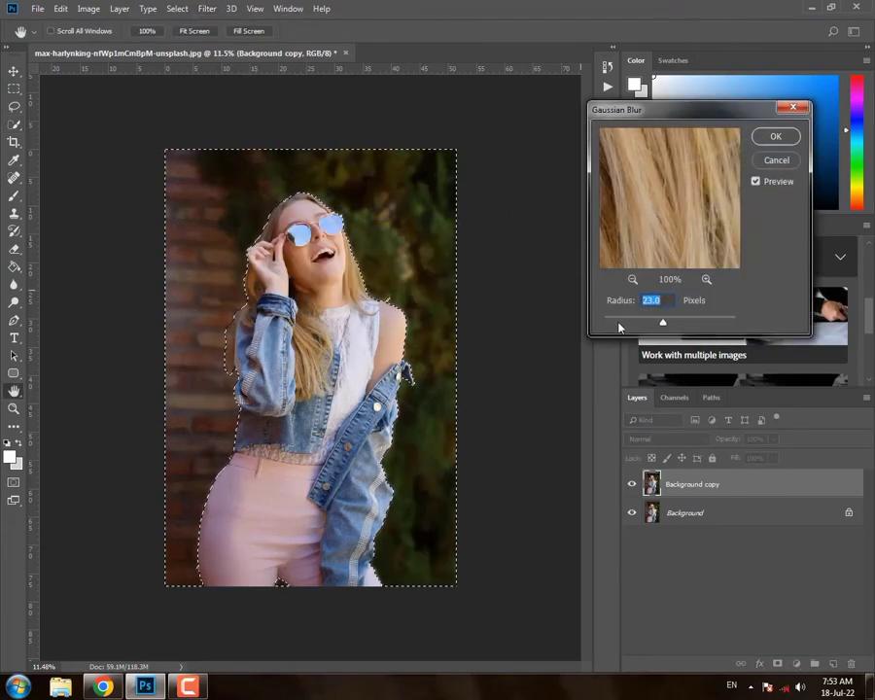
pyautogui.moveTo(661, 325)
pyautogui.mouseDown()
pyautogui.moveTo(590, 322)
pyautogui.moveTo(789, 330)
pyautogui.mouseUp()
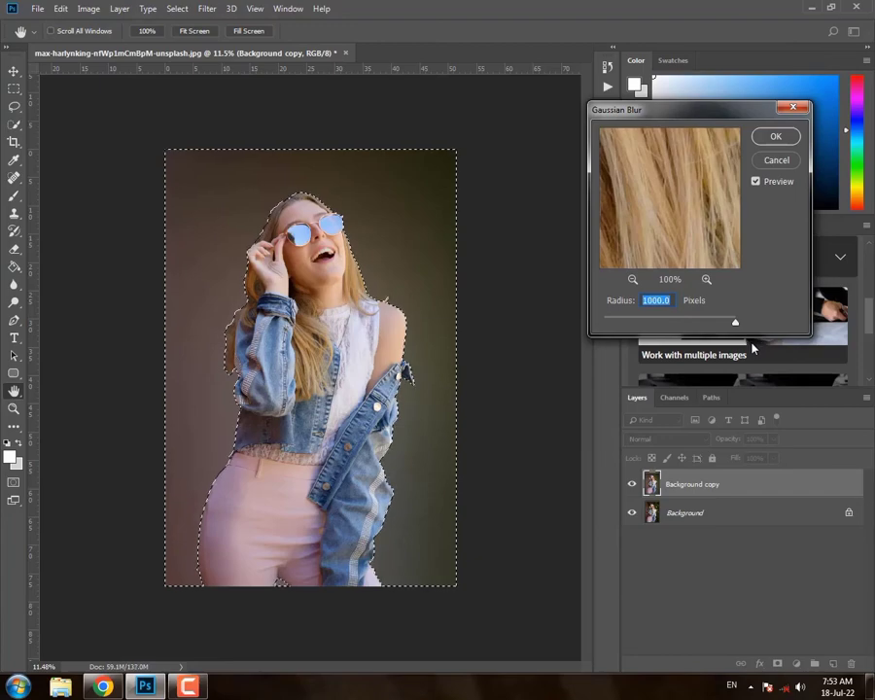
pyautogui.moveTo(694, 326); pyautogui.dragTo(672, 324)
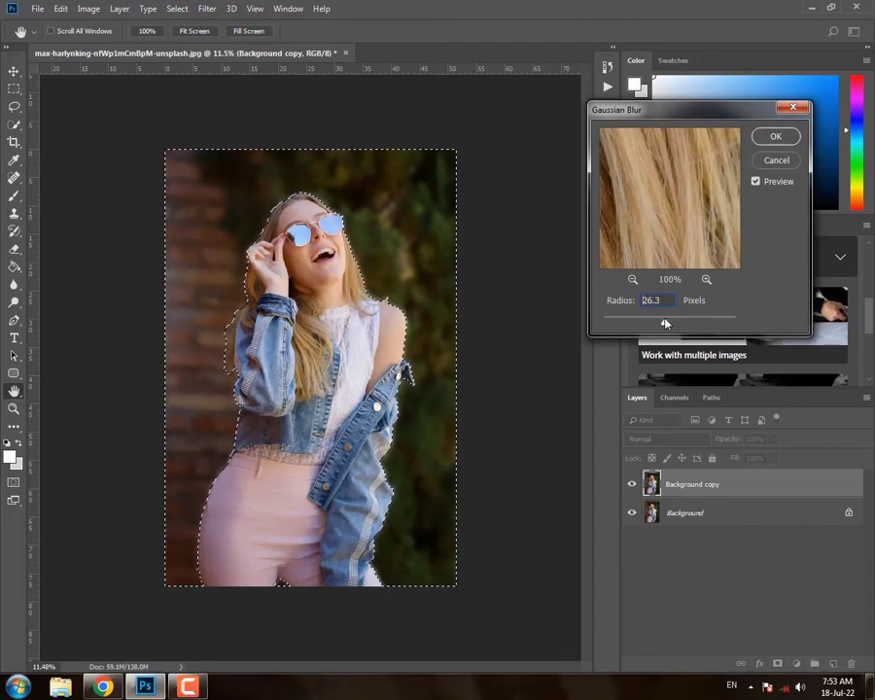
pyautogui.moveTo(665, 324); pyautogui.dragTo(665, 324)
pyautogui.write('3')
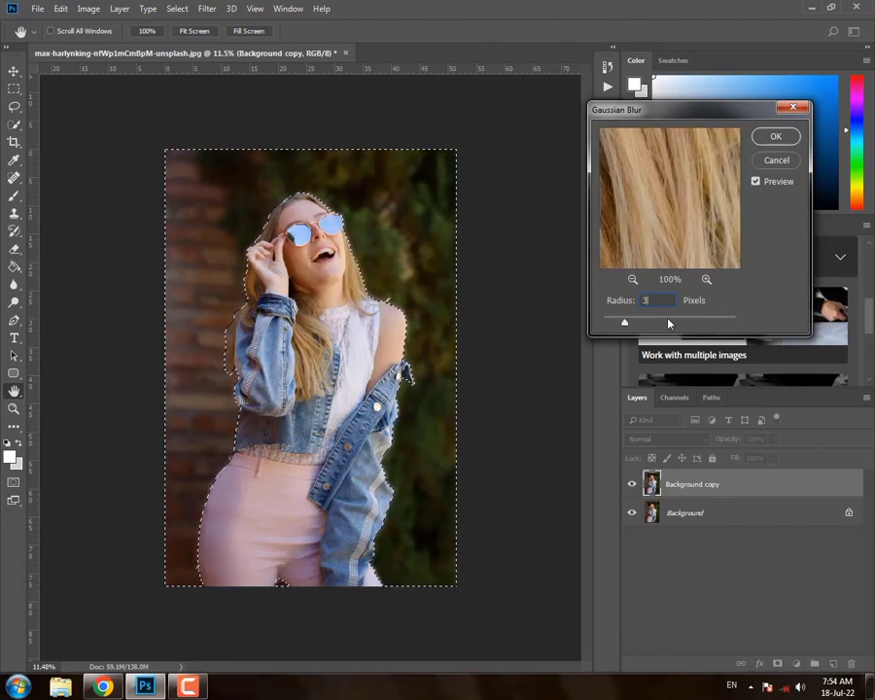
pyautogui.write('1')
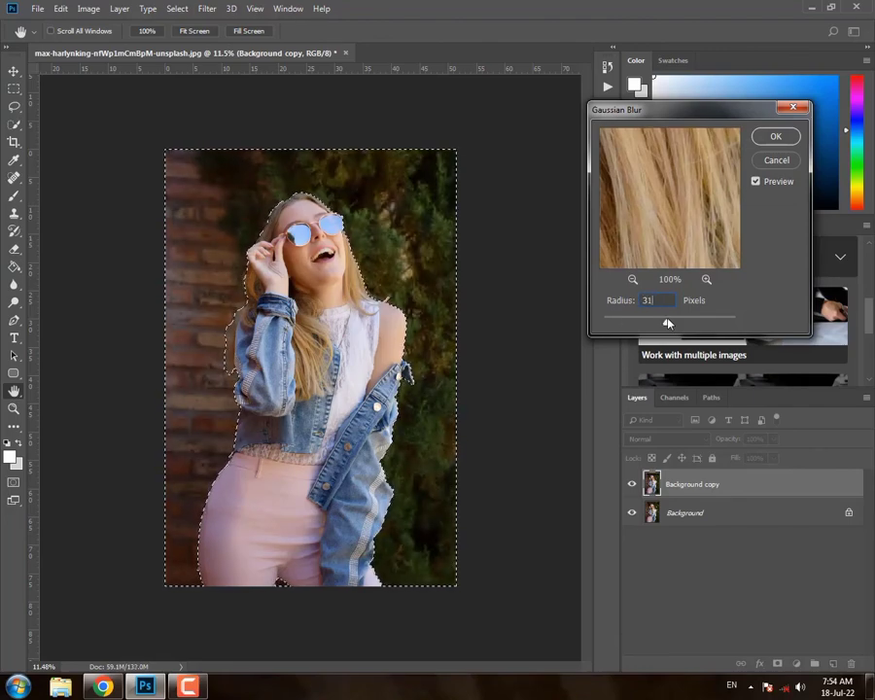
pyautogui.write('0')
pyautogui.press('BackSpace')
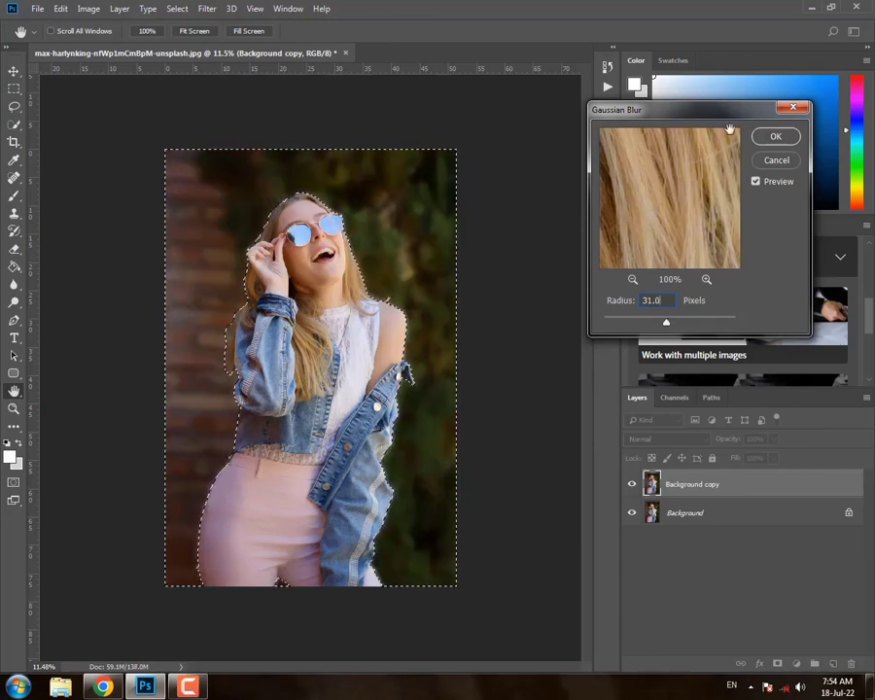
pyautogui.click(765, 139)
pyautogui.press('w')
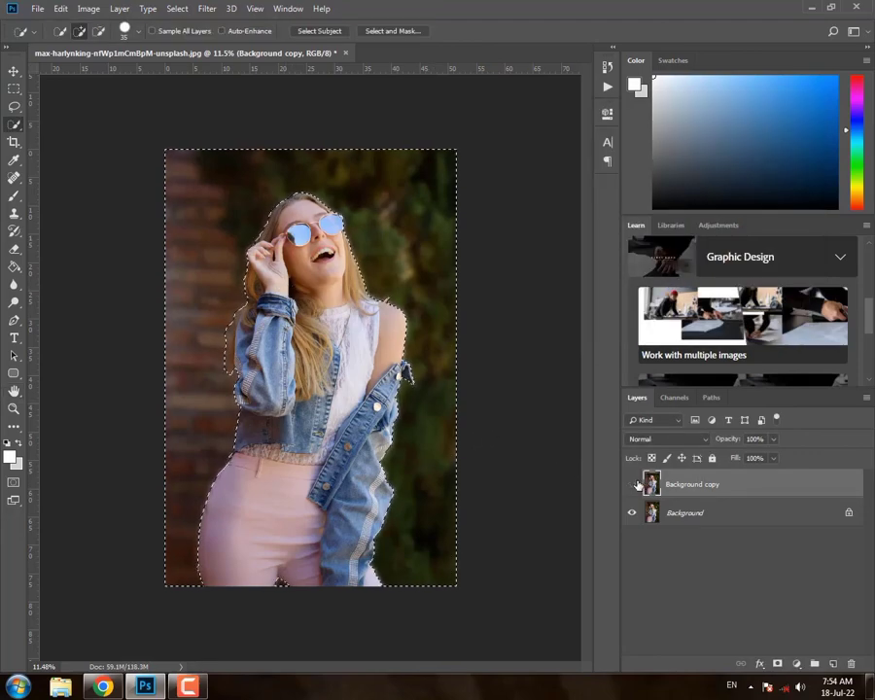
# Step: Deselect with Ctrl+D and the canvas Deselect command
pyautogui.hotkey('ctrl', 'd')
pyautogui.rightClick(282, 276)
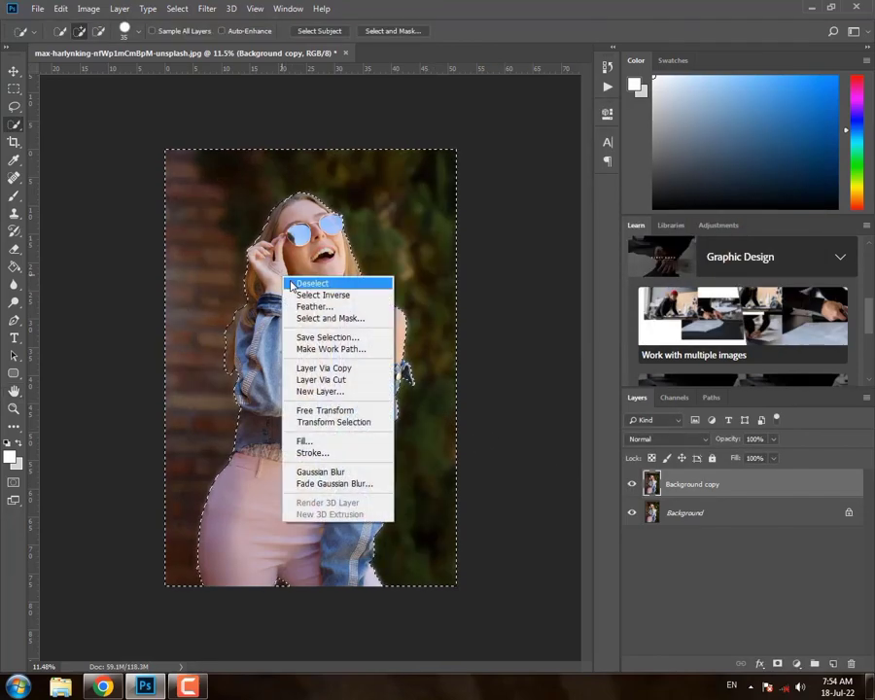
pyautogui.click(292, 280)
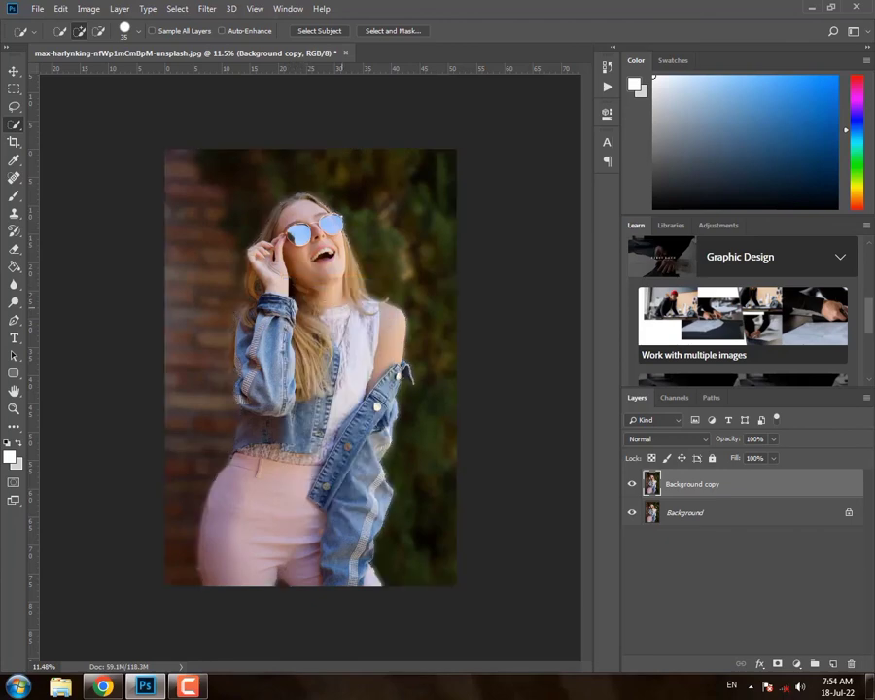